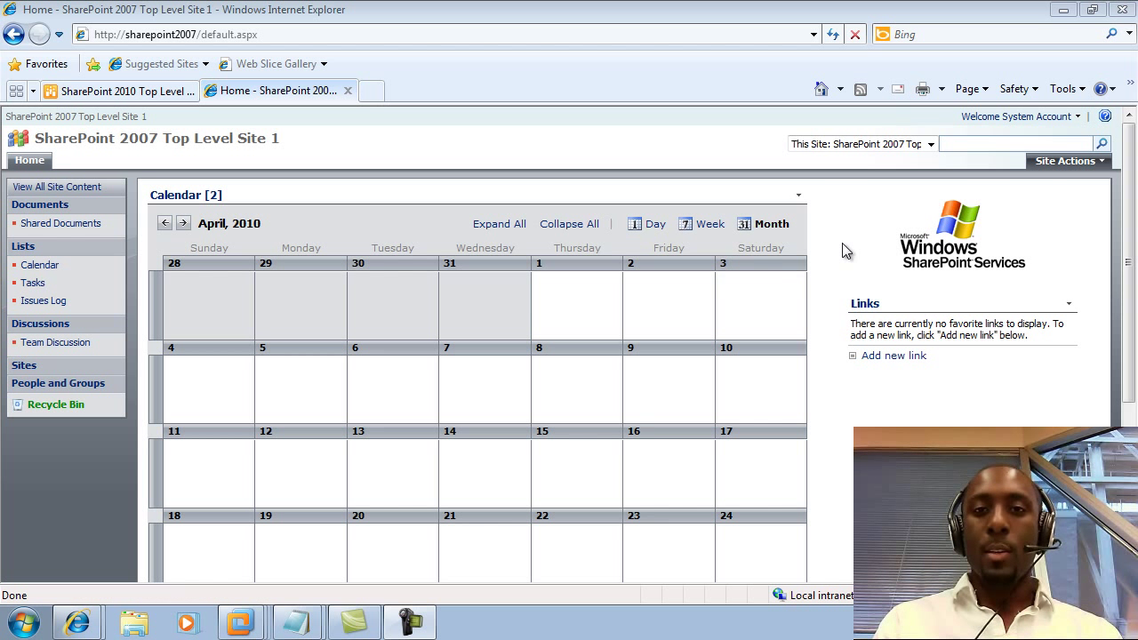
click(1072, 165)
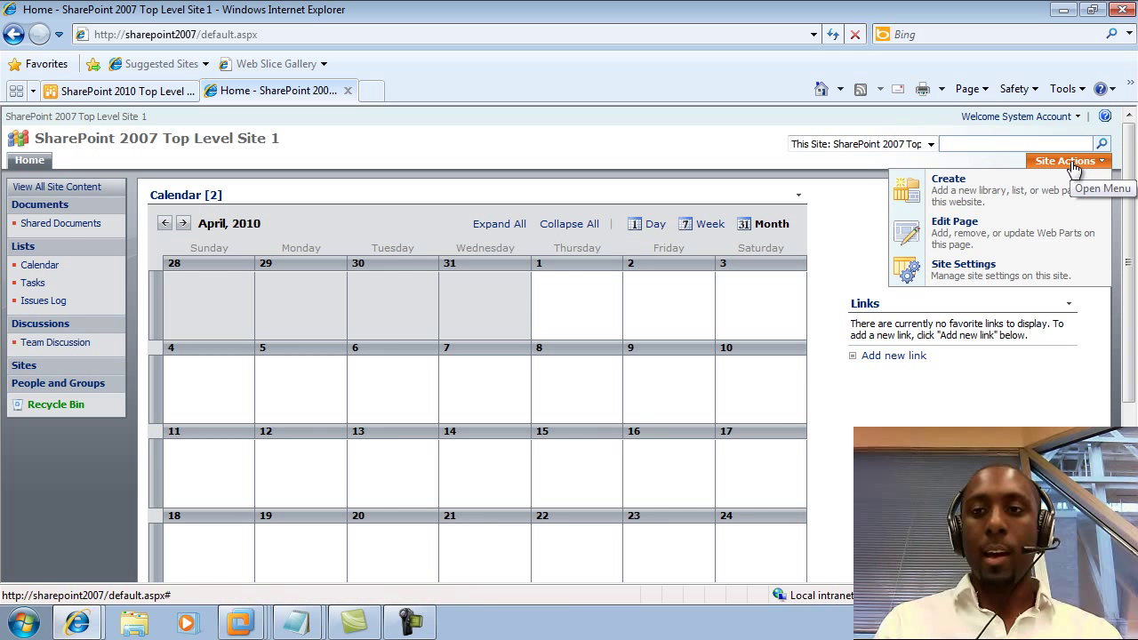
click(1010, 196)
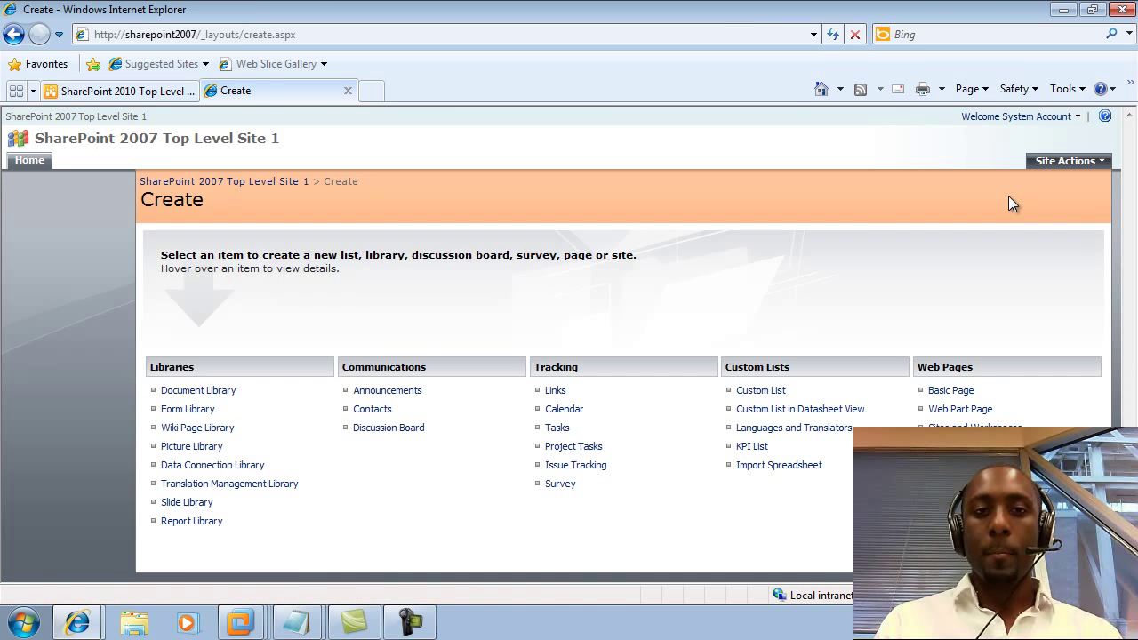
click(13, 35)
Start a new Sites and Workspaces item from the full site content list and title the site SubSite1
click(48, 189)
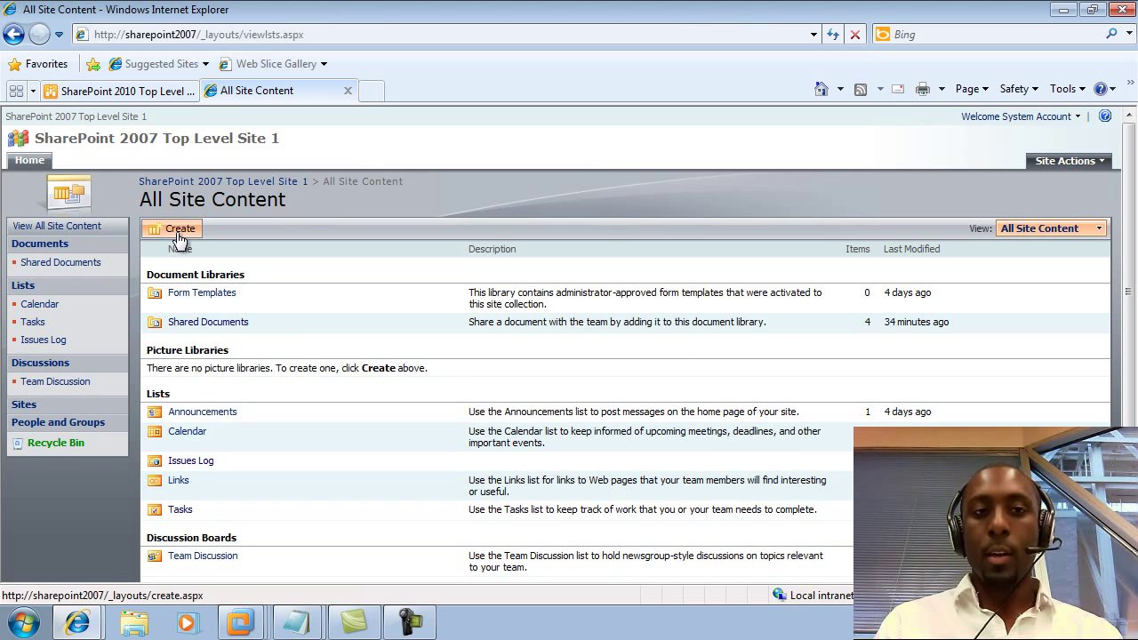
click(178, 230)
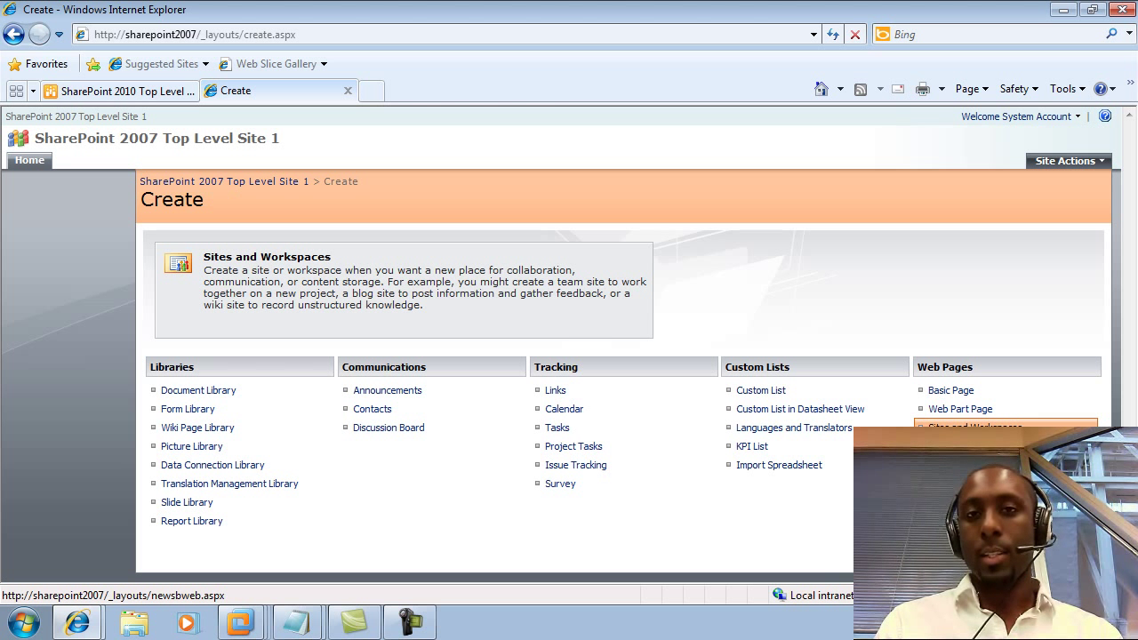
click(971, 427)
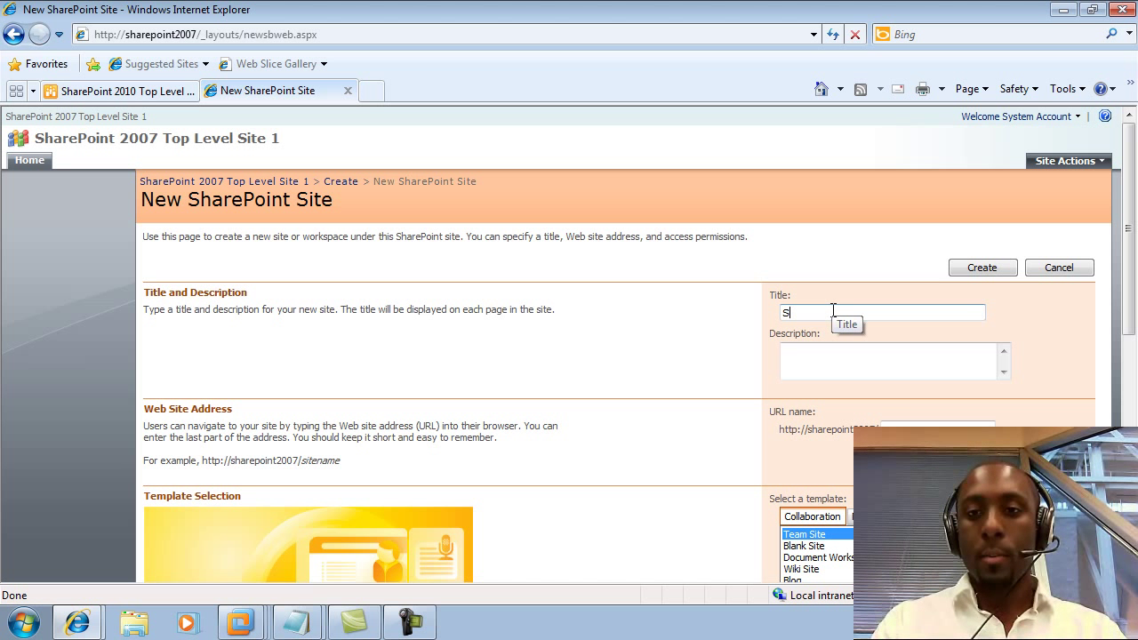
text(SubSite1)
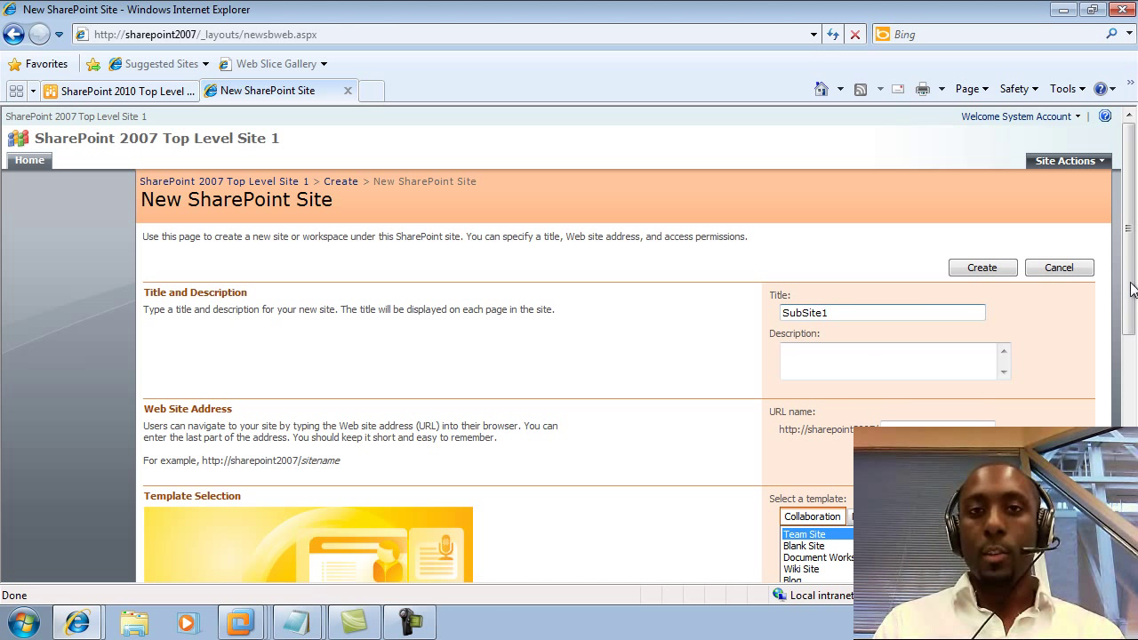
Examine the Collaboration, Meetings, Enterprise and Publishing template categories for the new site, then return to the Team Site template
drag(1132, 289, 1131, 382)
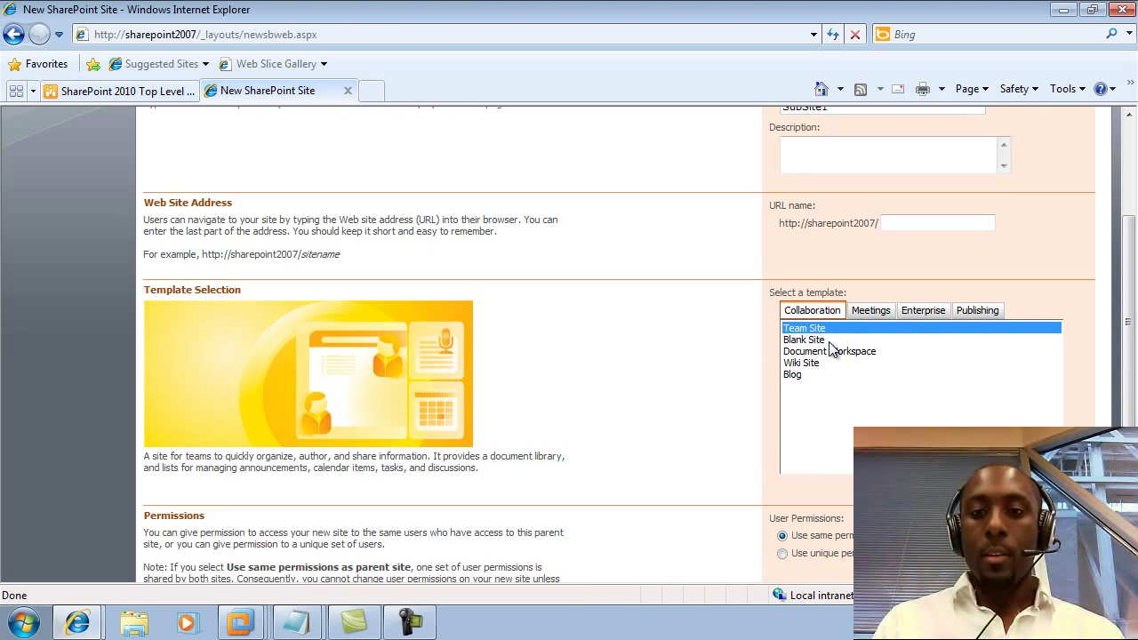
key(Down)
key(Down)
key(Down)
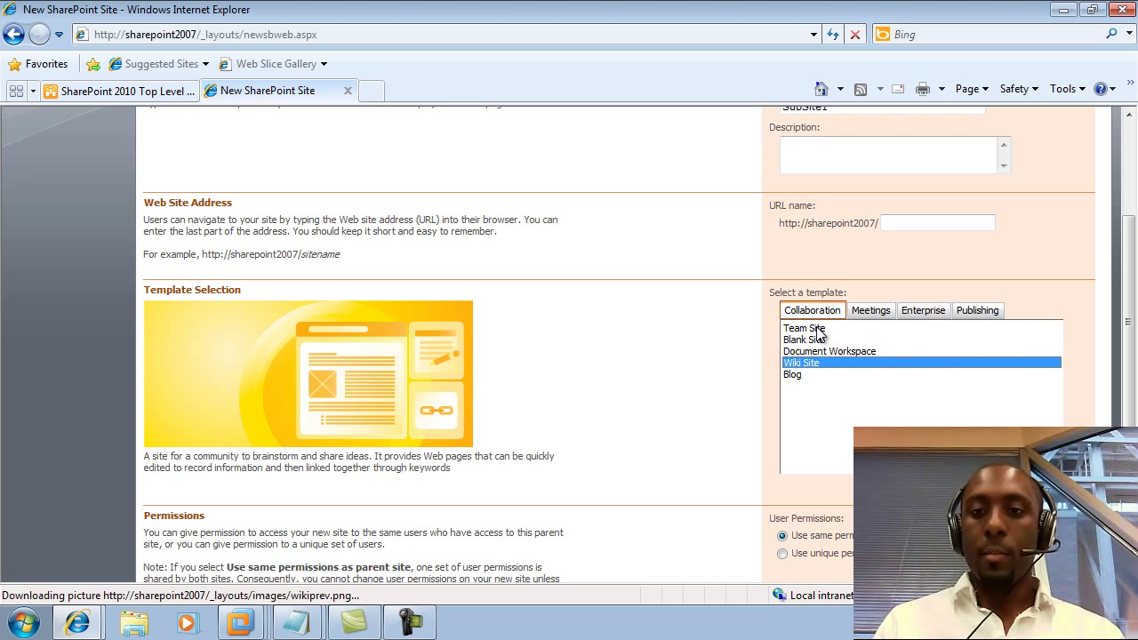
key(Up)
key(Up)
key(Up)
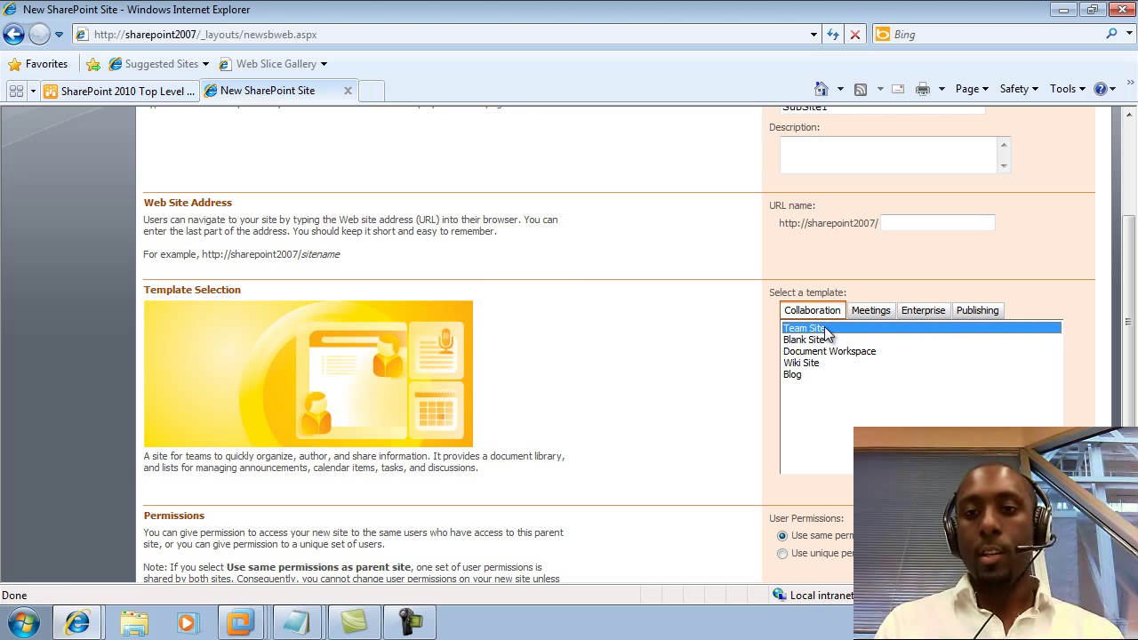
click(871, 313)
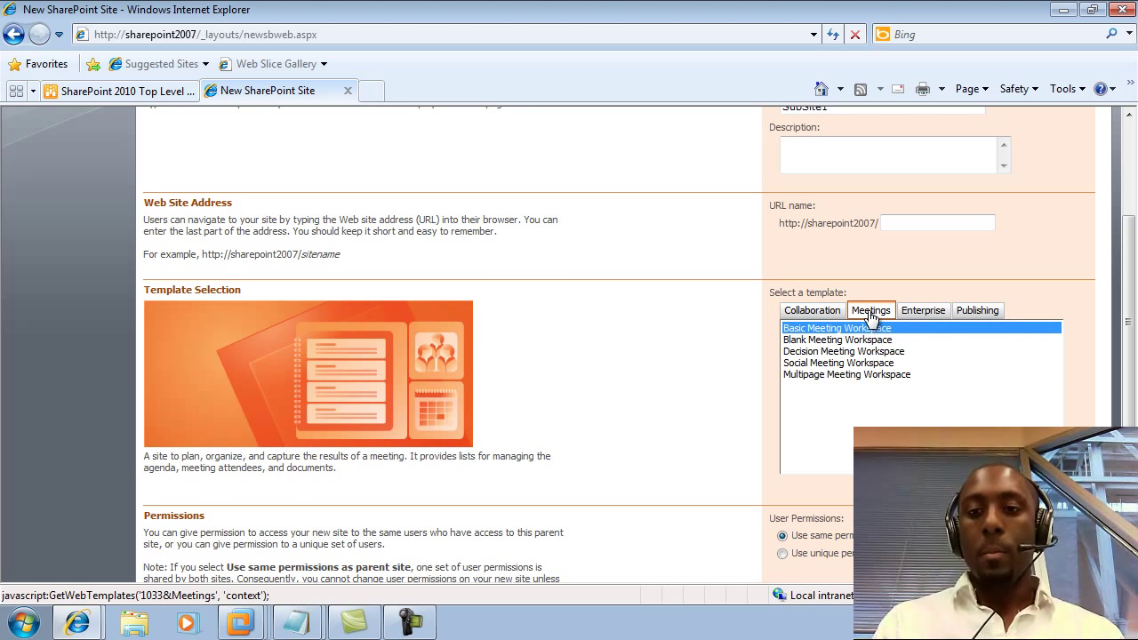
click(921, 313)
click(966, 315)
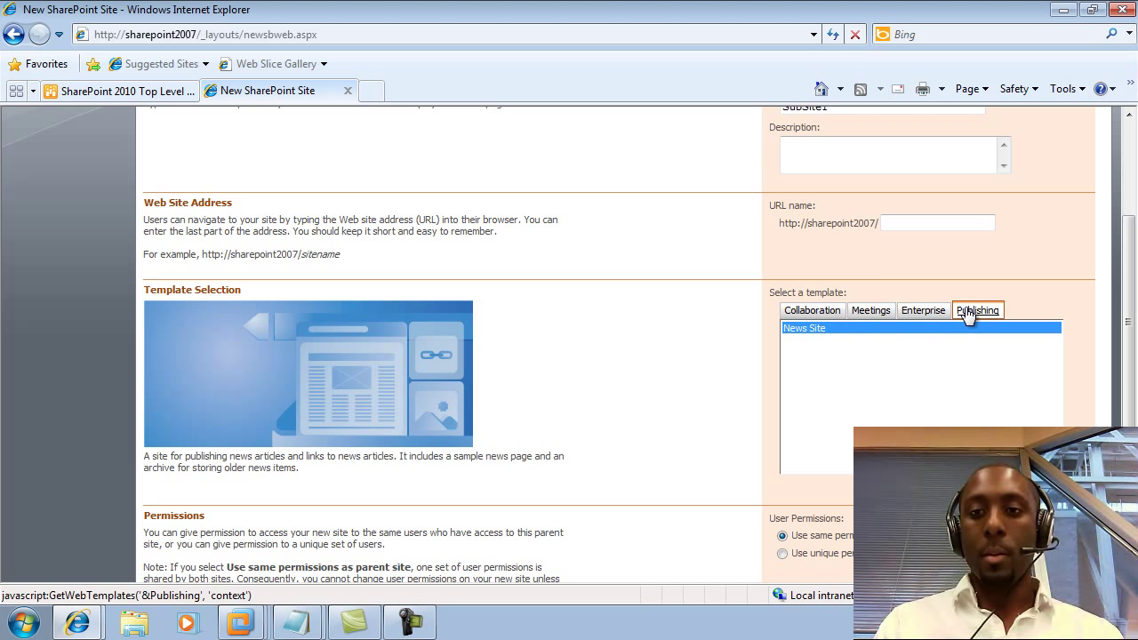
click(802, 313)
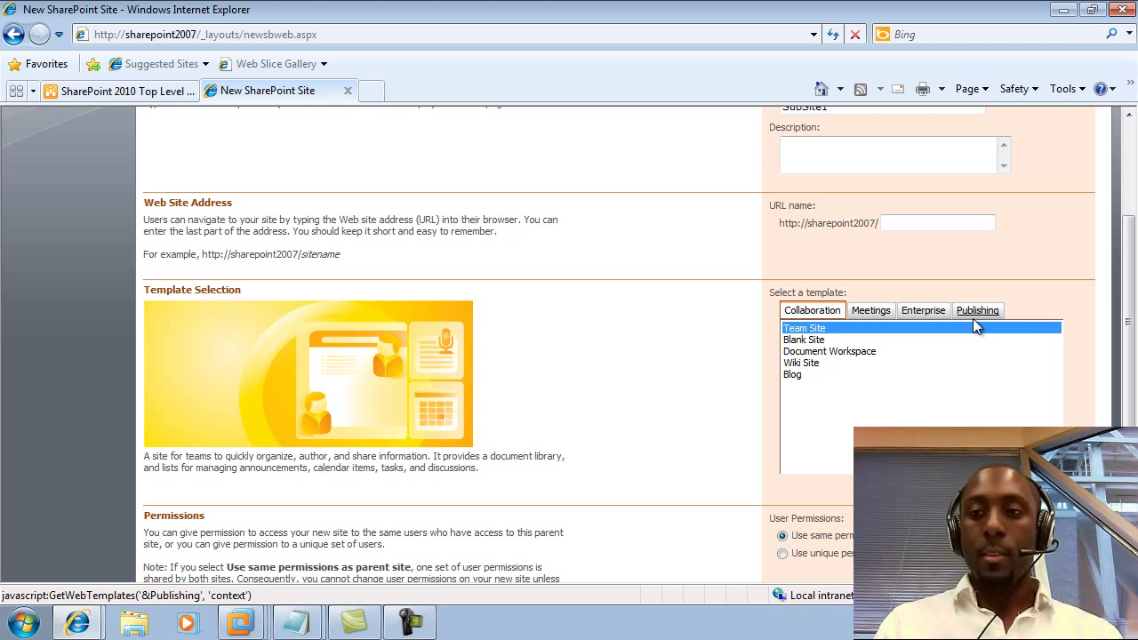
Try to create the SubSite1 team site with the URL name left empty
drag(1125, 303, 1134, 411)
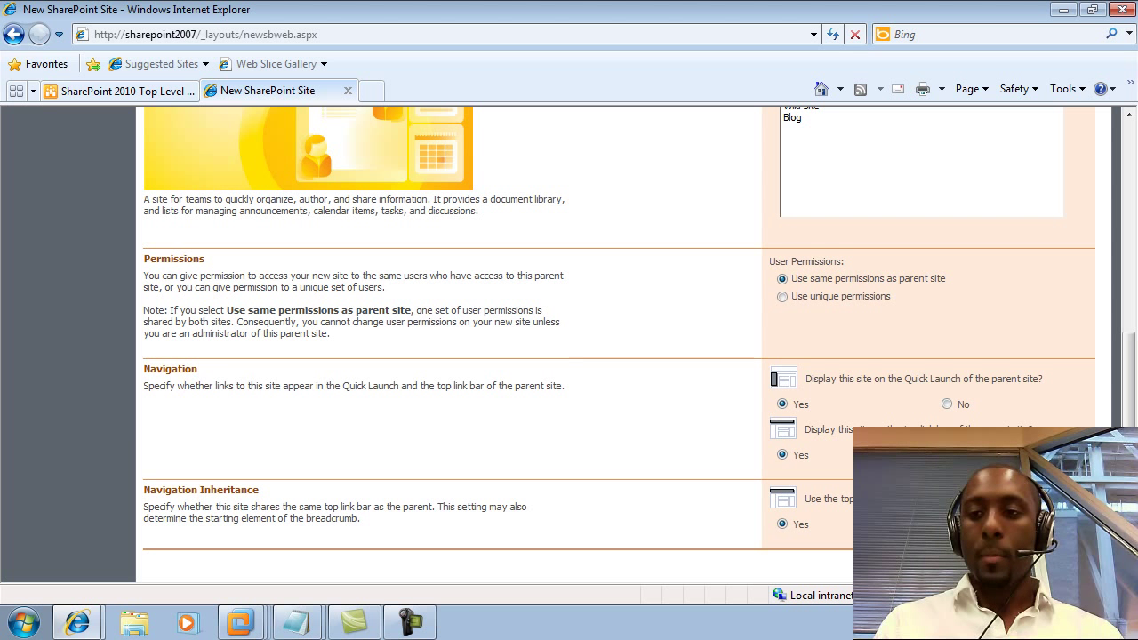
scroll(569, 338, down, 1)
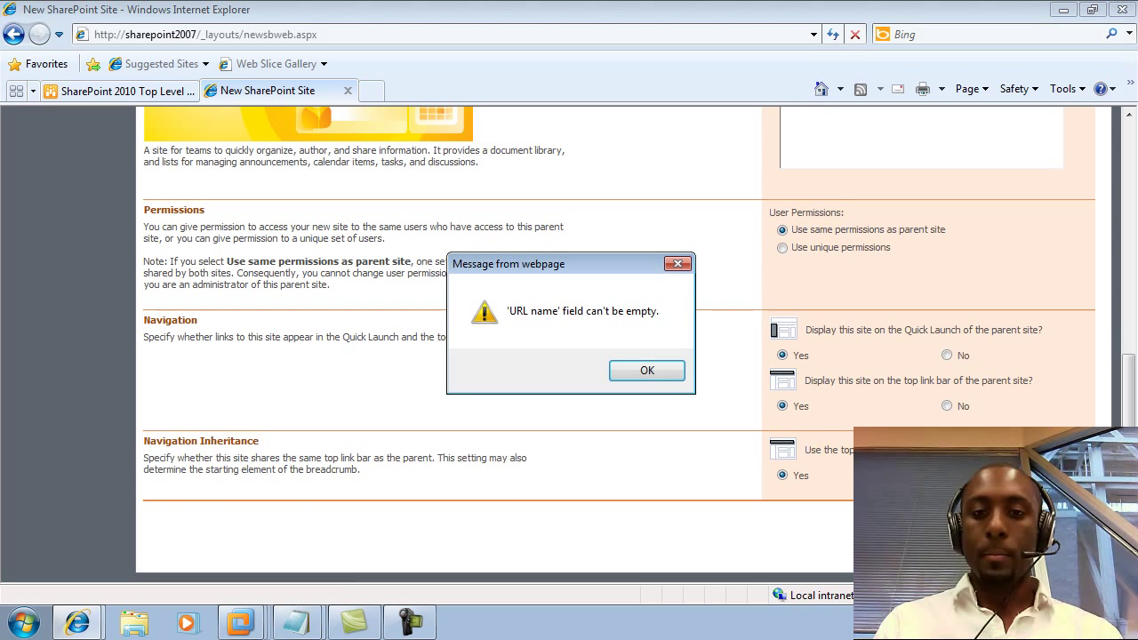
click(655, 366)
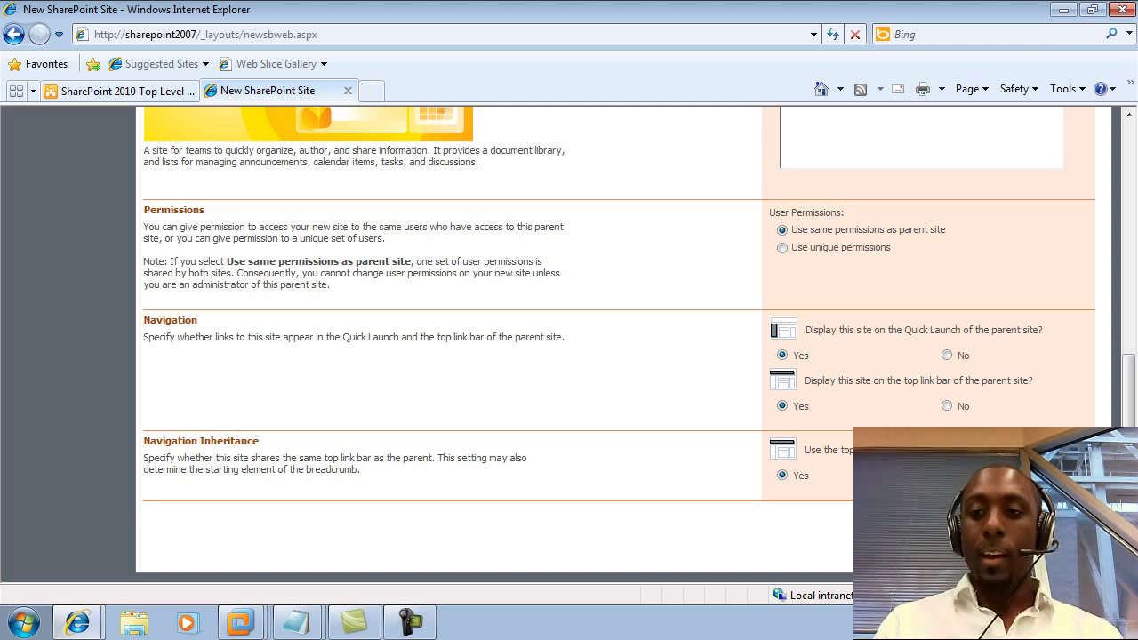
Copy the title SubSite1 into the URL name and create the team site with the default permissions and navigation options
scroll(895, 336, up, 9)
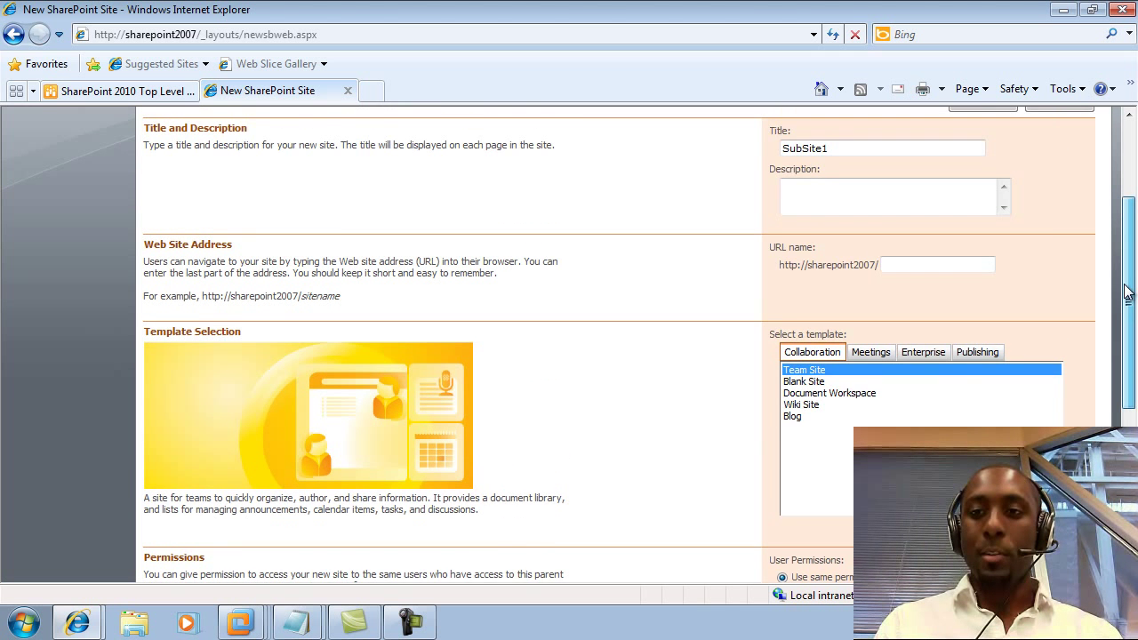
drag(843, 223, 732, 223)
key(ctrl+c)
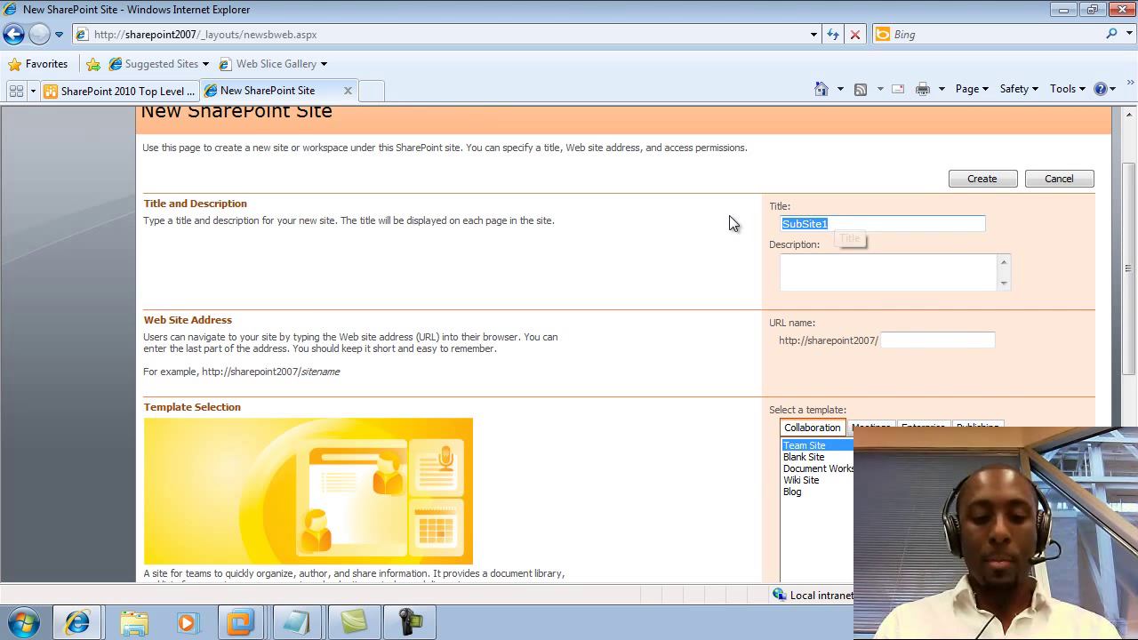
click(889, 340)
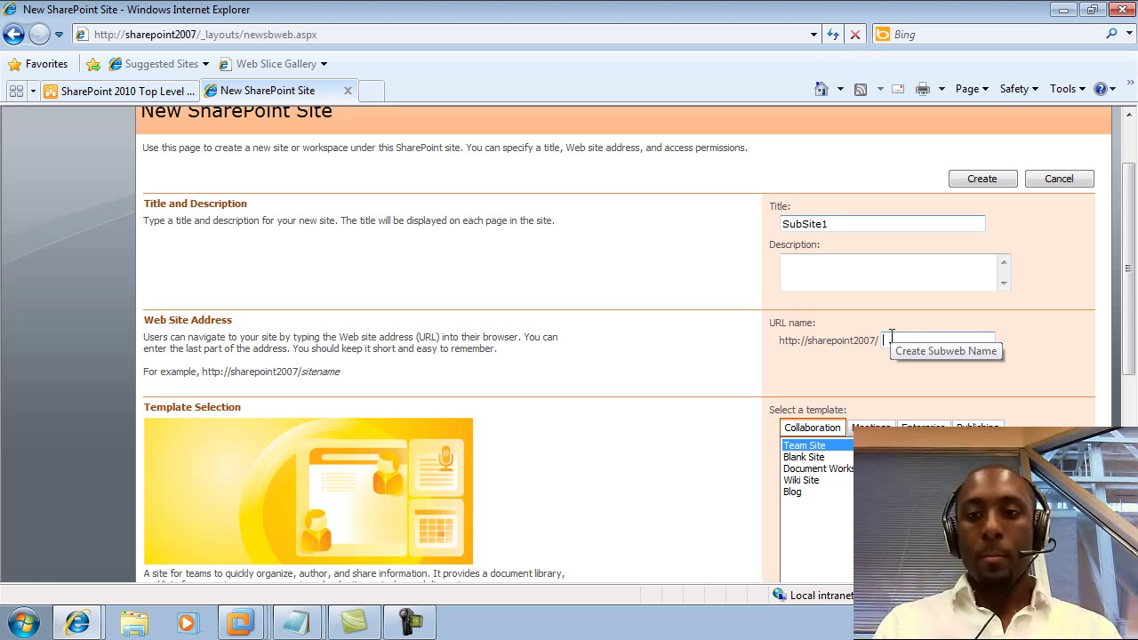
key(ctrl+v)
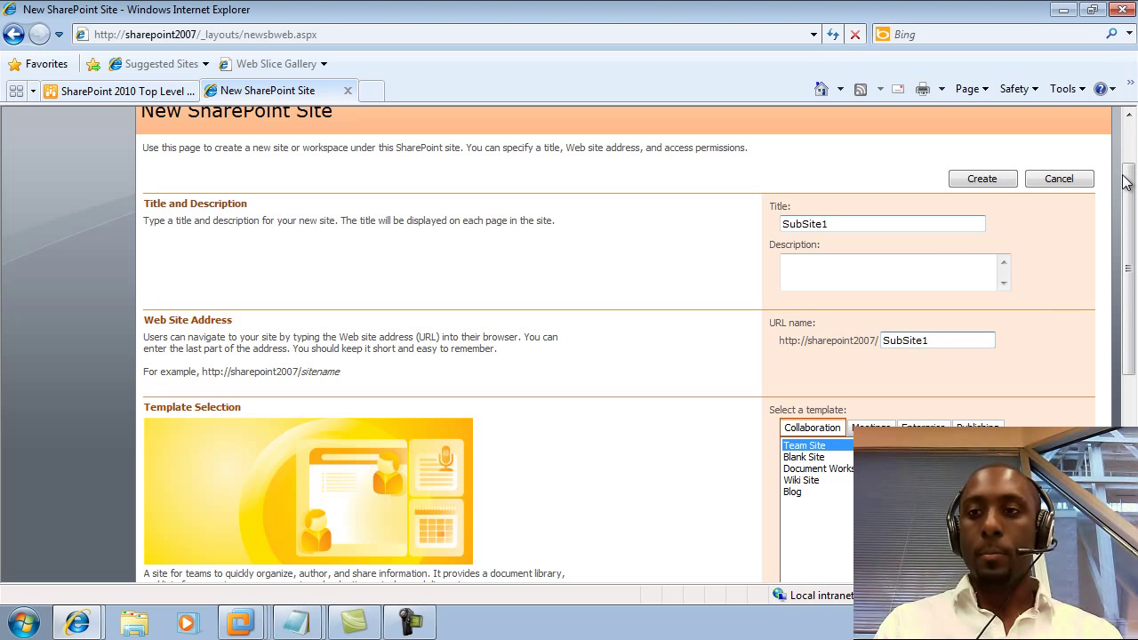
drag(1129, 204, 1135, 393)
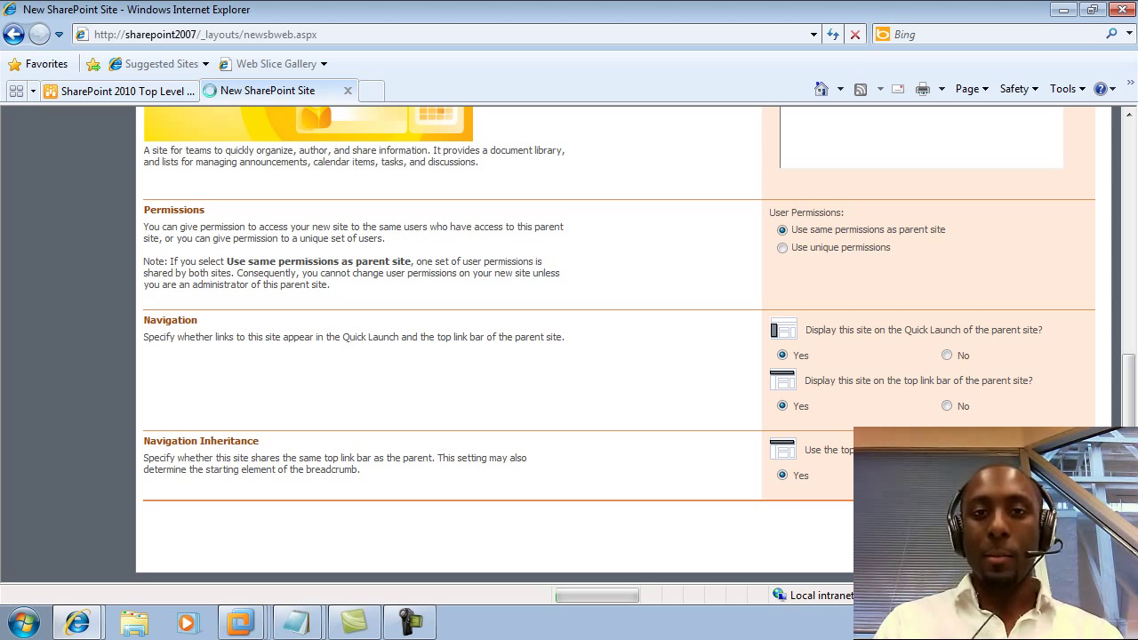
click(410, 622)
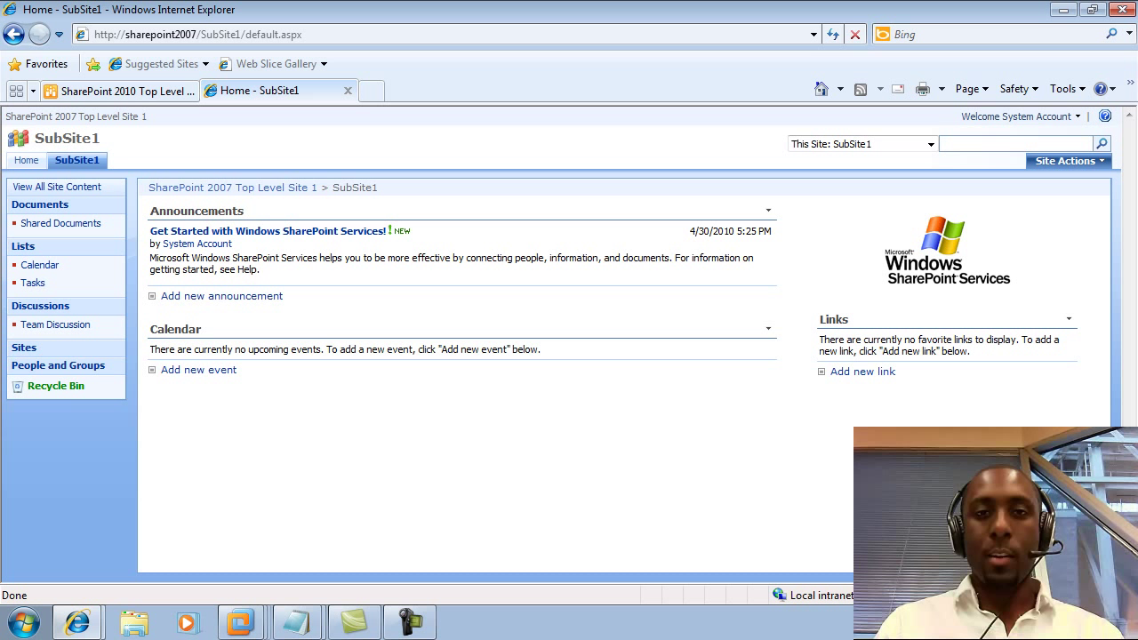
View the parent site's home page and return to SubSite1 through its top navigation link
click(37, 168)
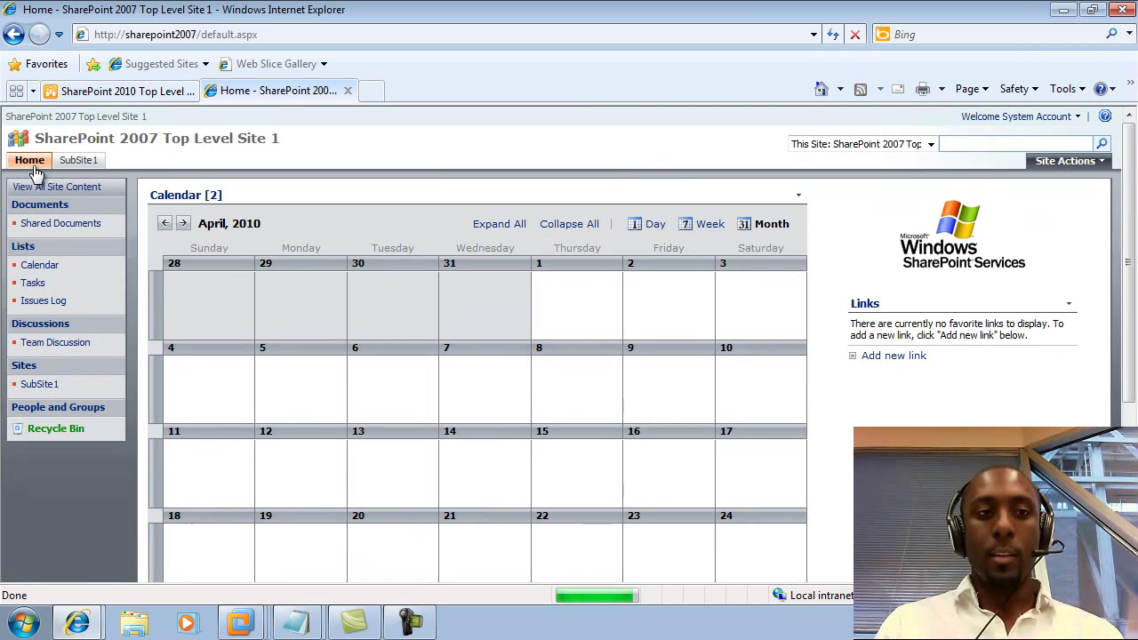
click(71, 160)
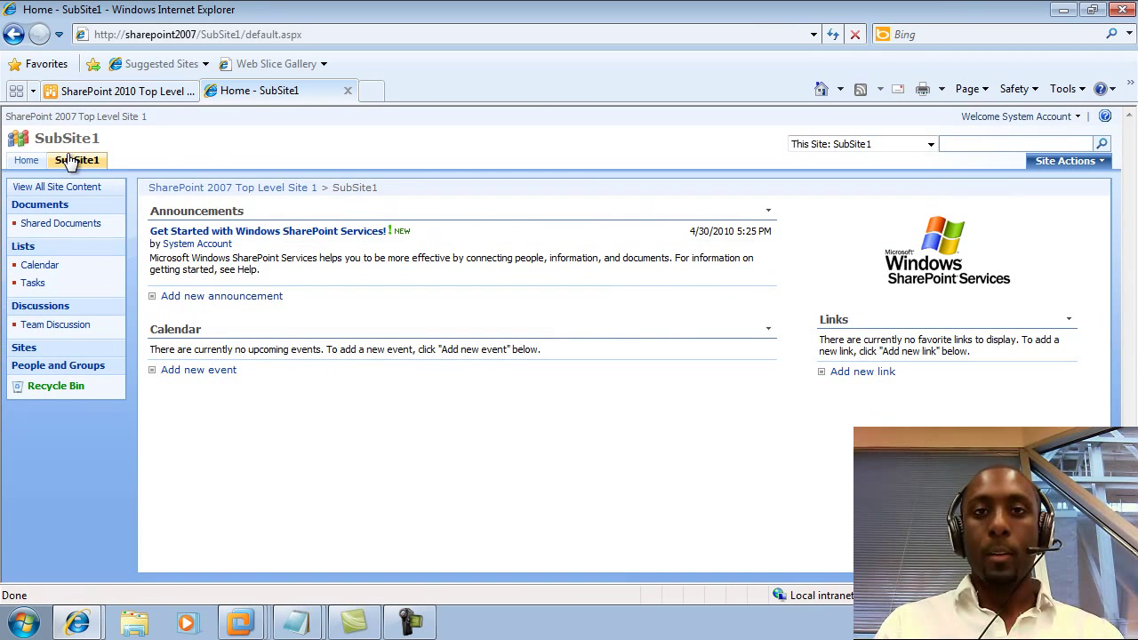
Switch to the SharePoint 2010 top-level site and examine the site templates offered under its additional creation options
click(104, 93)
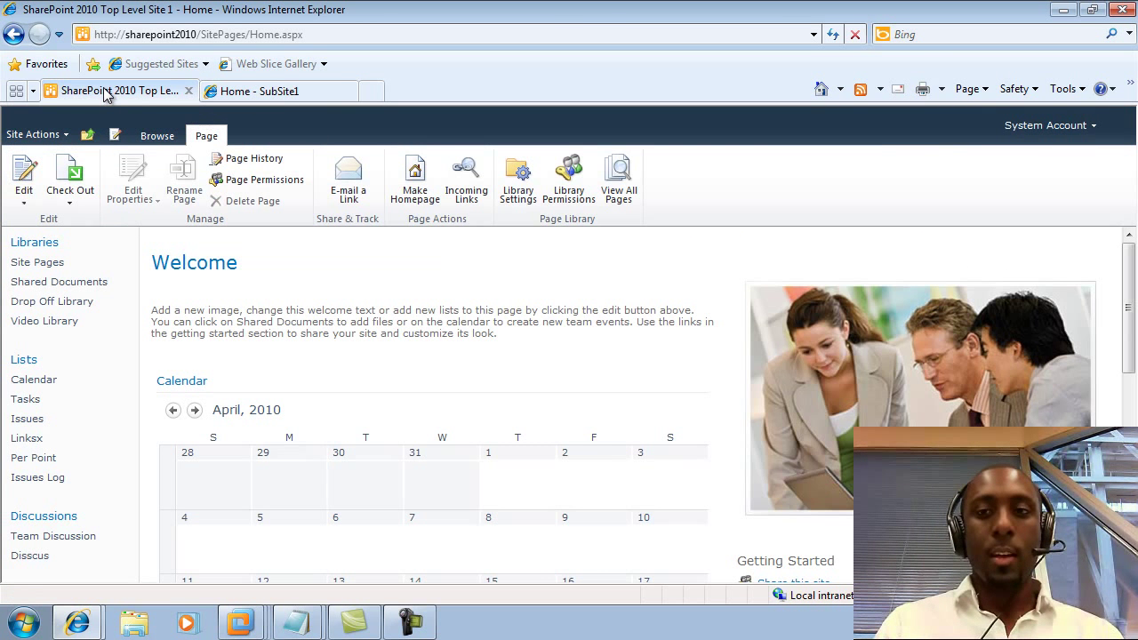
click(62, 135)
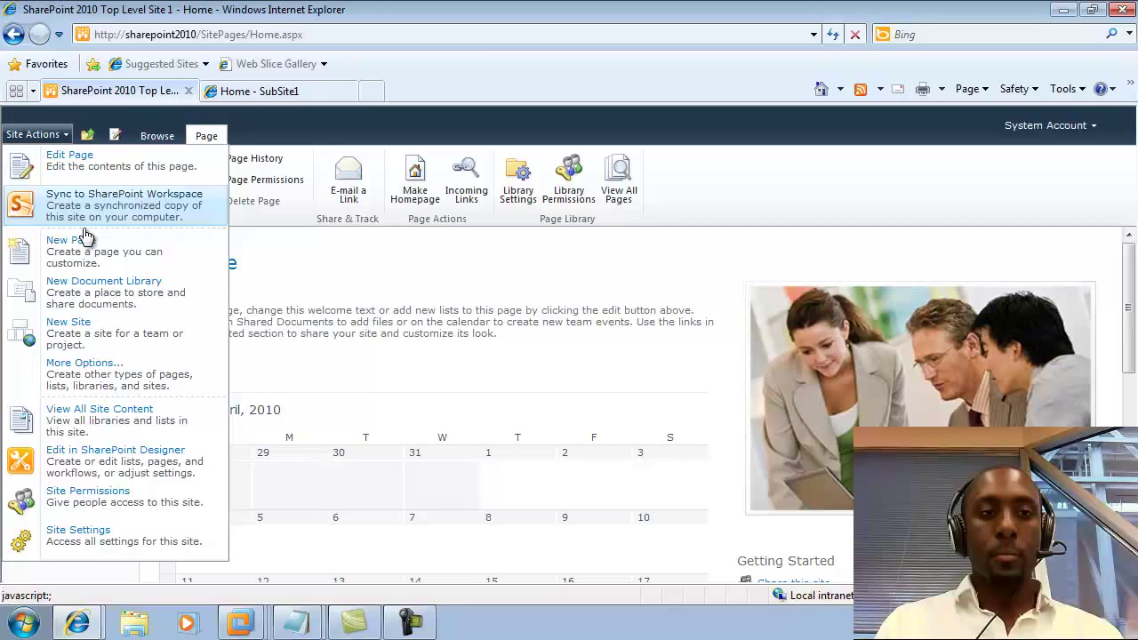
click(85, 371)
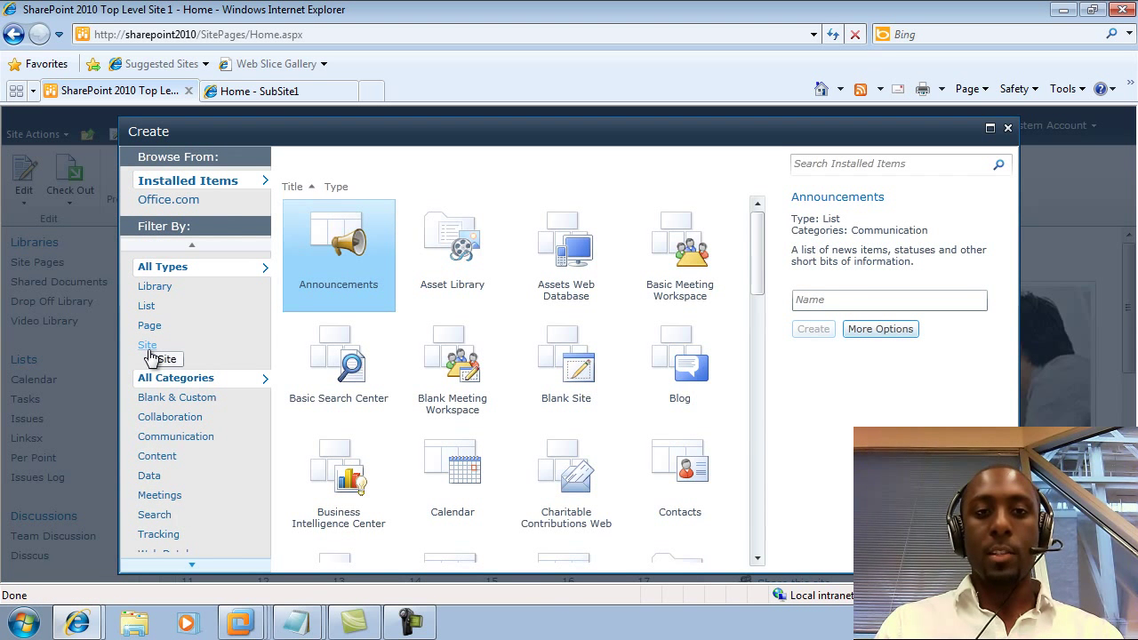
click(150, 355)
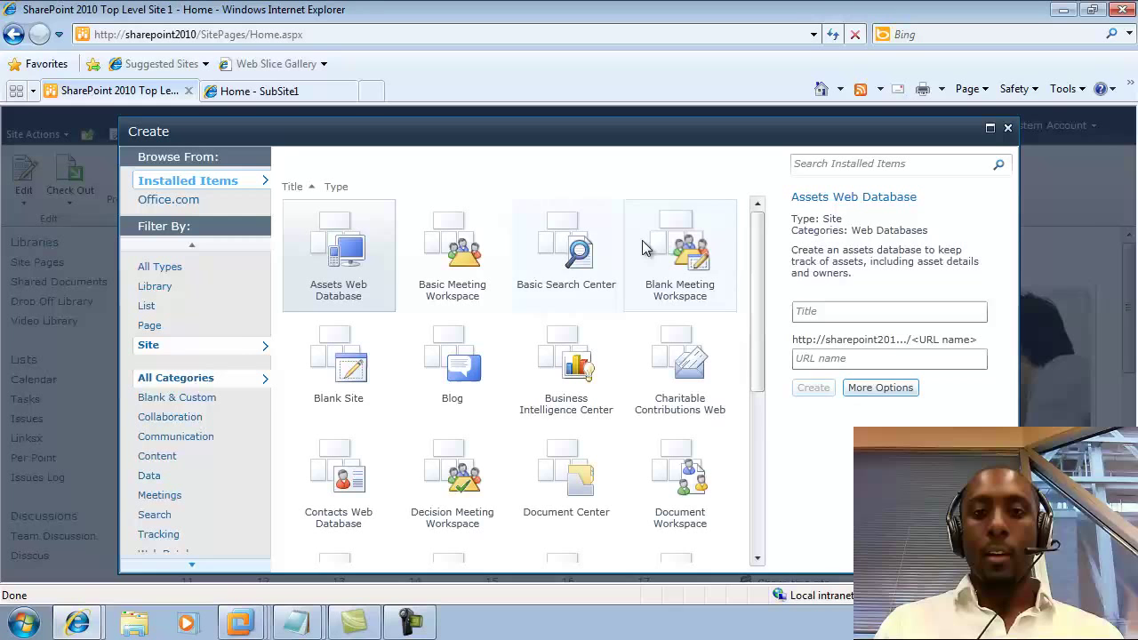
drag(757, 239, 767, 420)
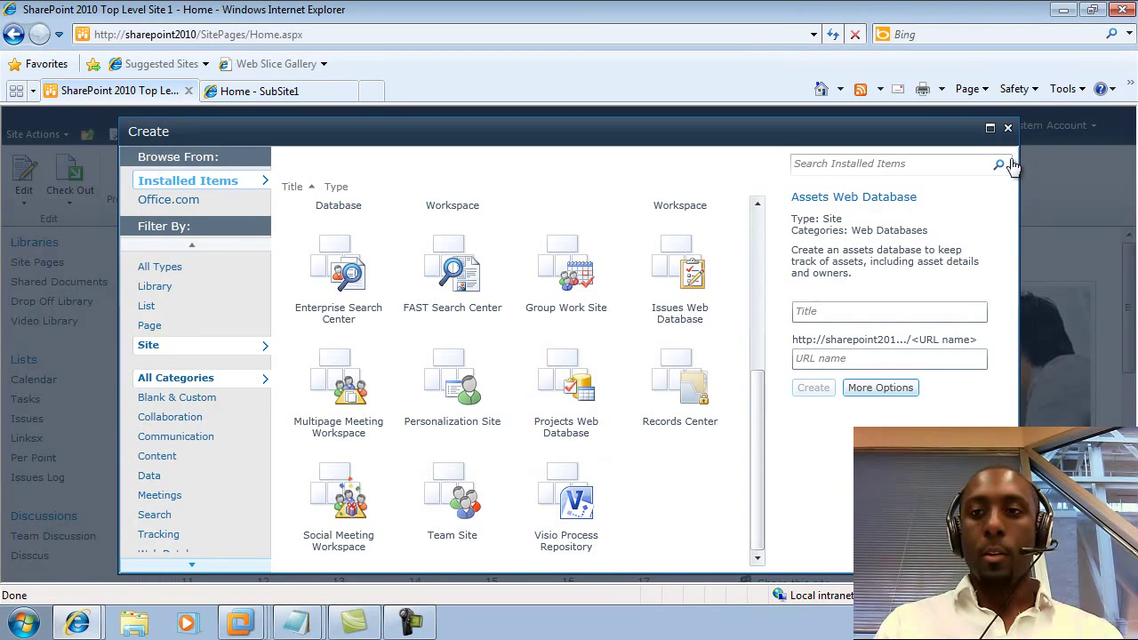
click(1008, 130)
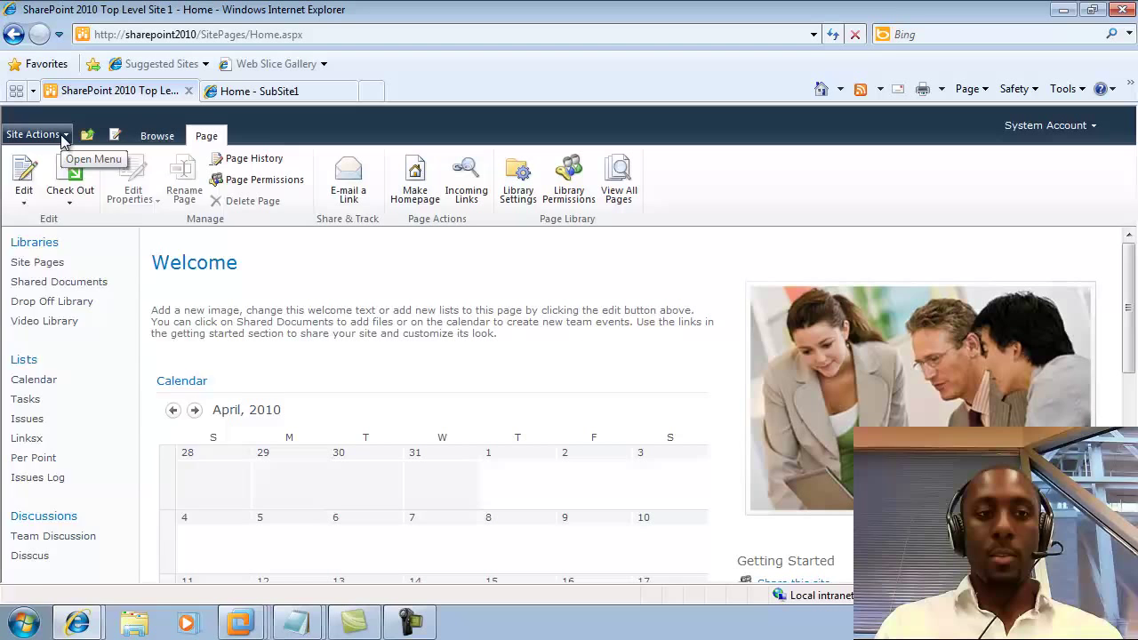
From the SharePoint 2010 top-level site's full content listing, start creating a new item, filter the templates to sites and choose Team Site
click(29, 135)
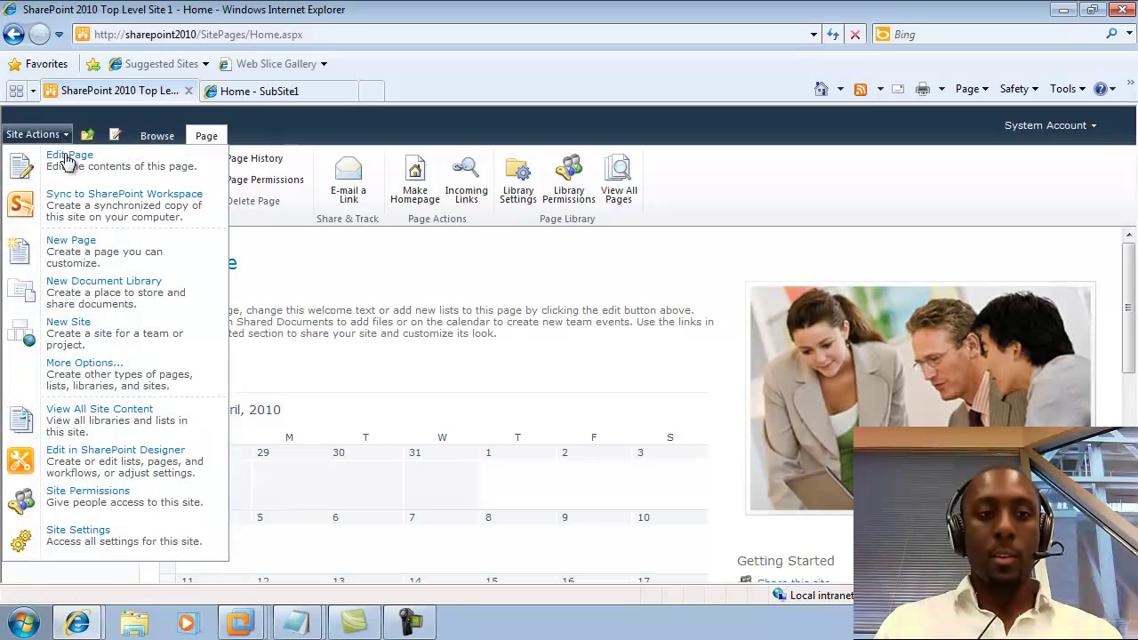
click(87, 420)
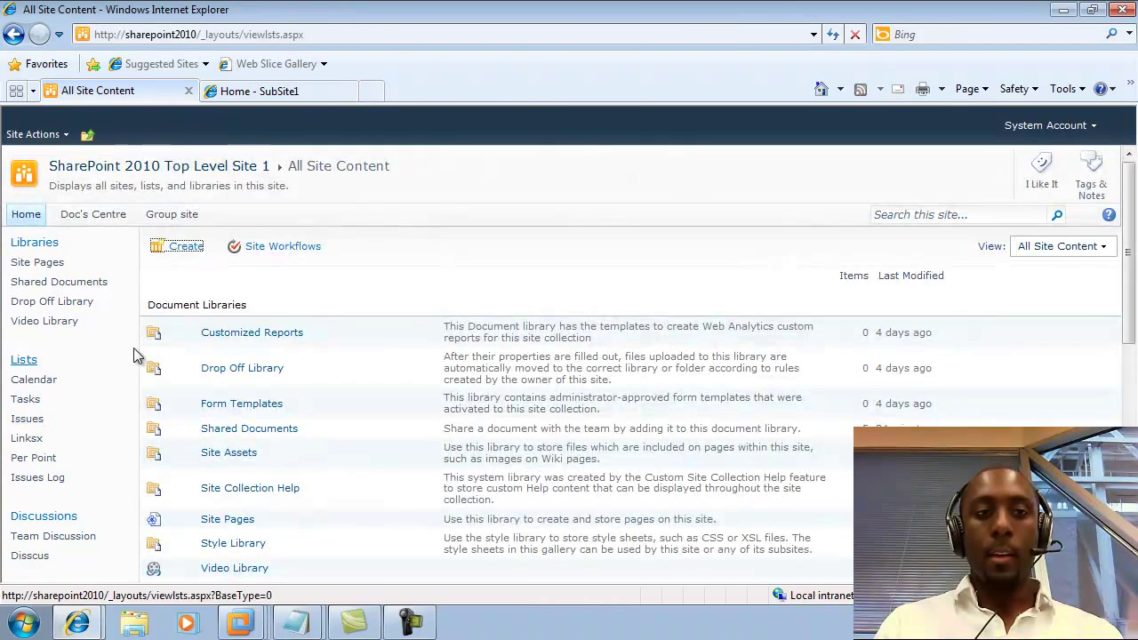
click(185, 248)
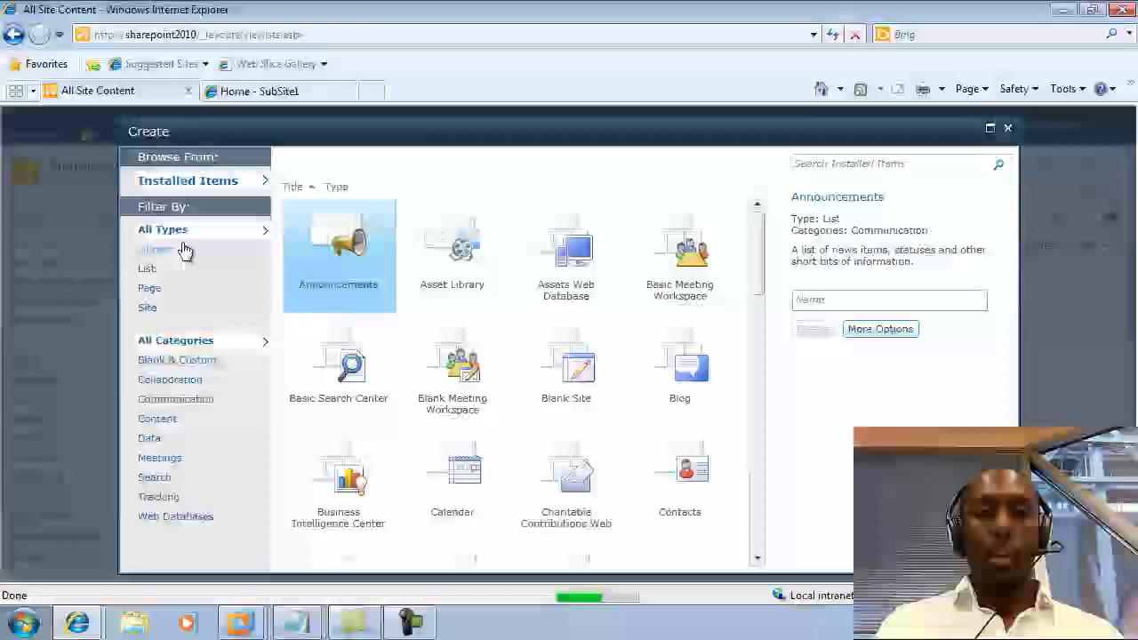
click(149, 346)
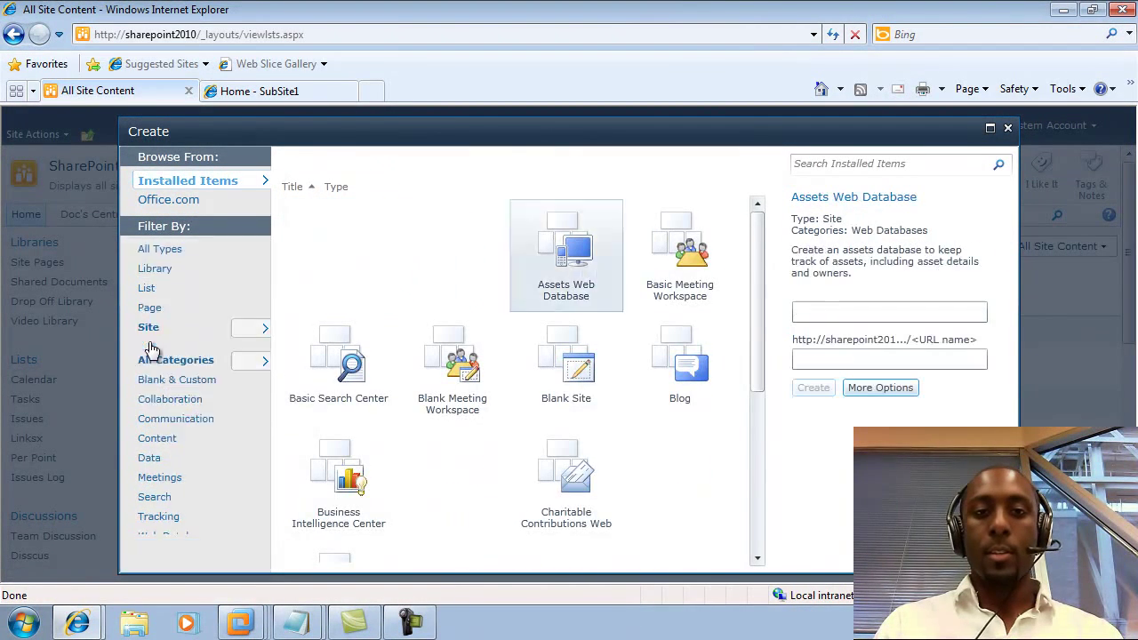
drag(755, 223, 762, 431)
click(487, 484)
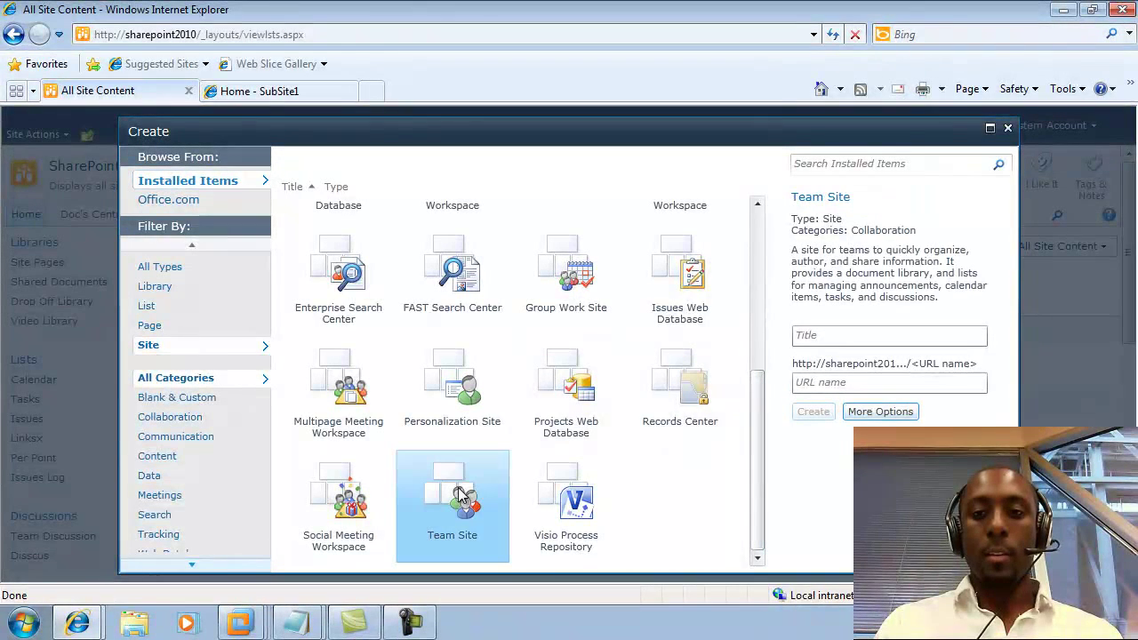
Title the team site Subsite1, copy that title into the URL name and show the additional site options
click(835, 338)
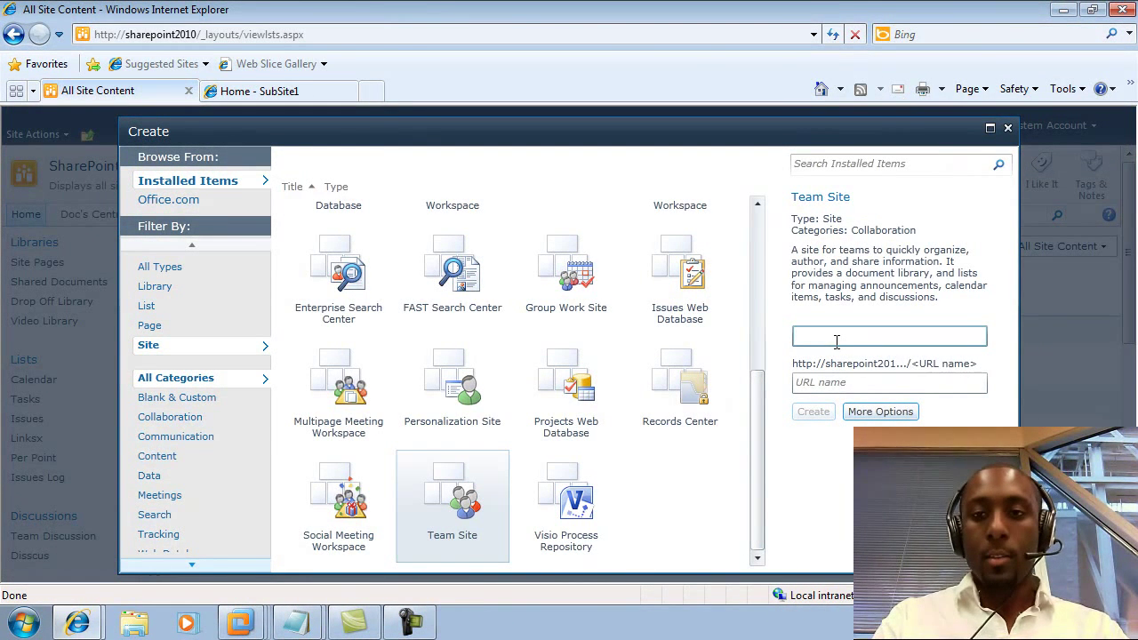
text(Subsite1)
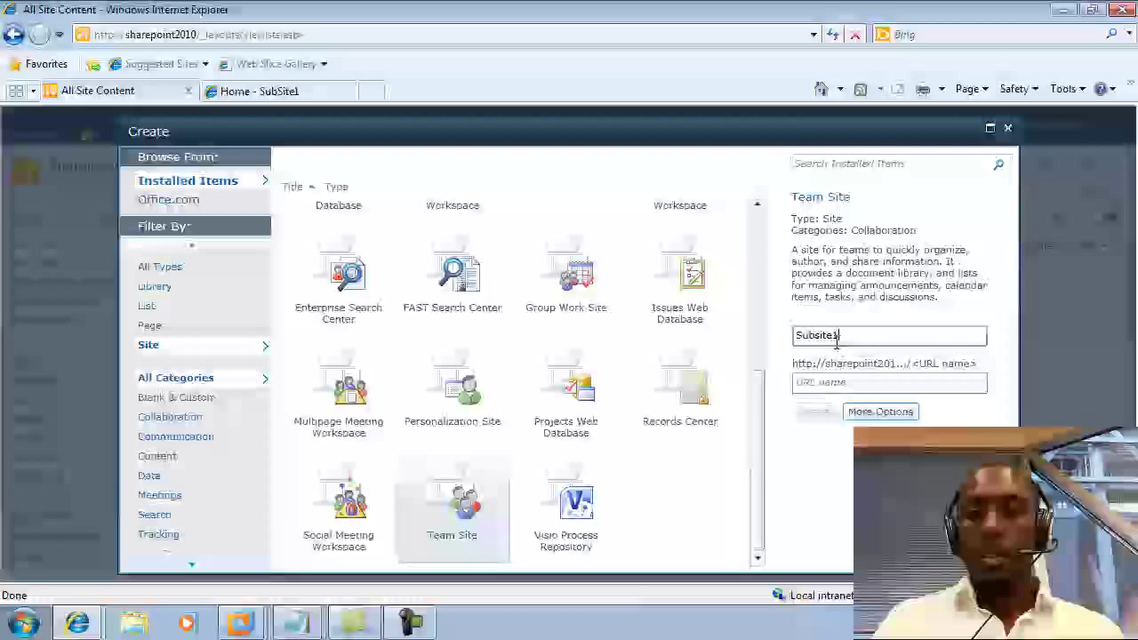
drag(837, 336, 785, 320)
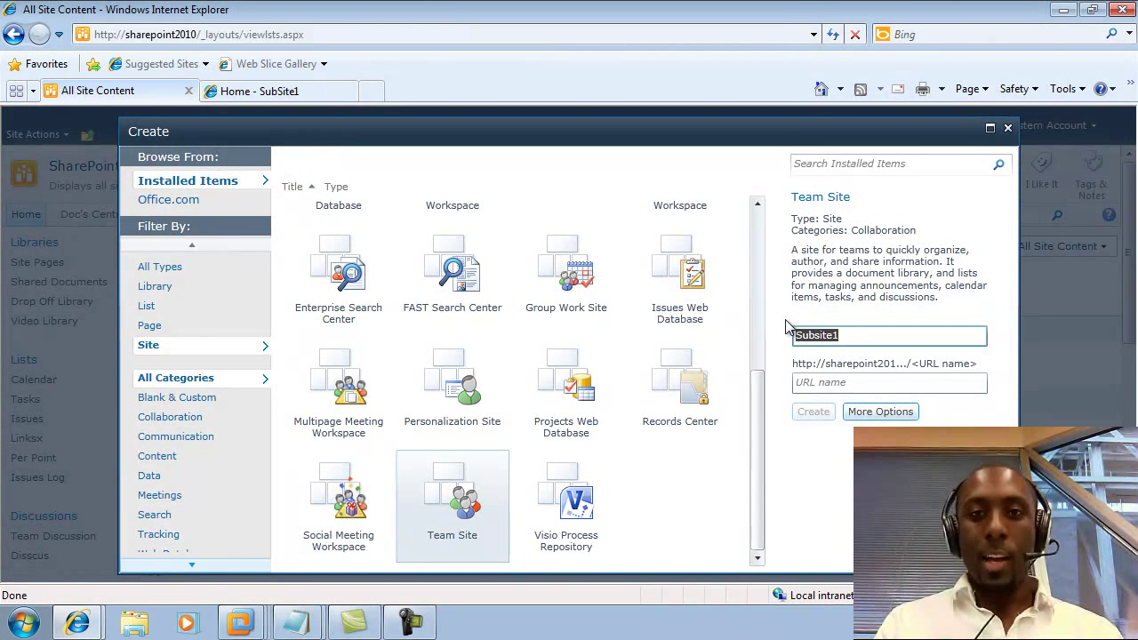
key(ctrl+c)
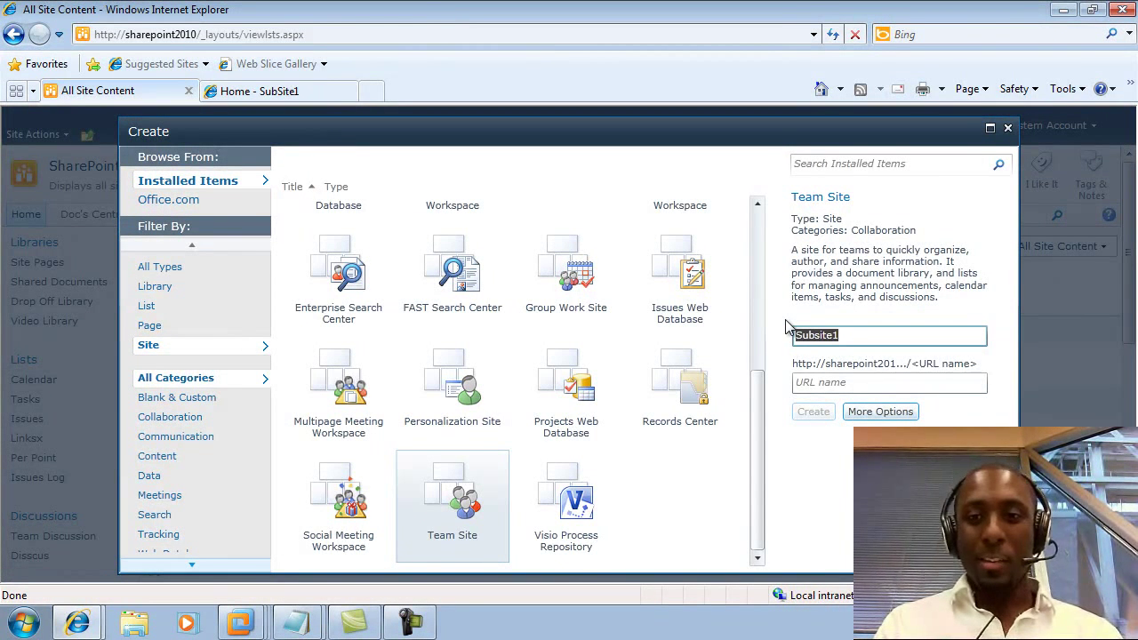
click(804, 384)
key(ctrl+v)
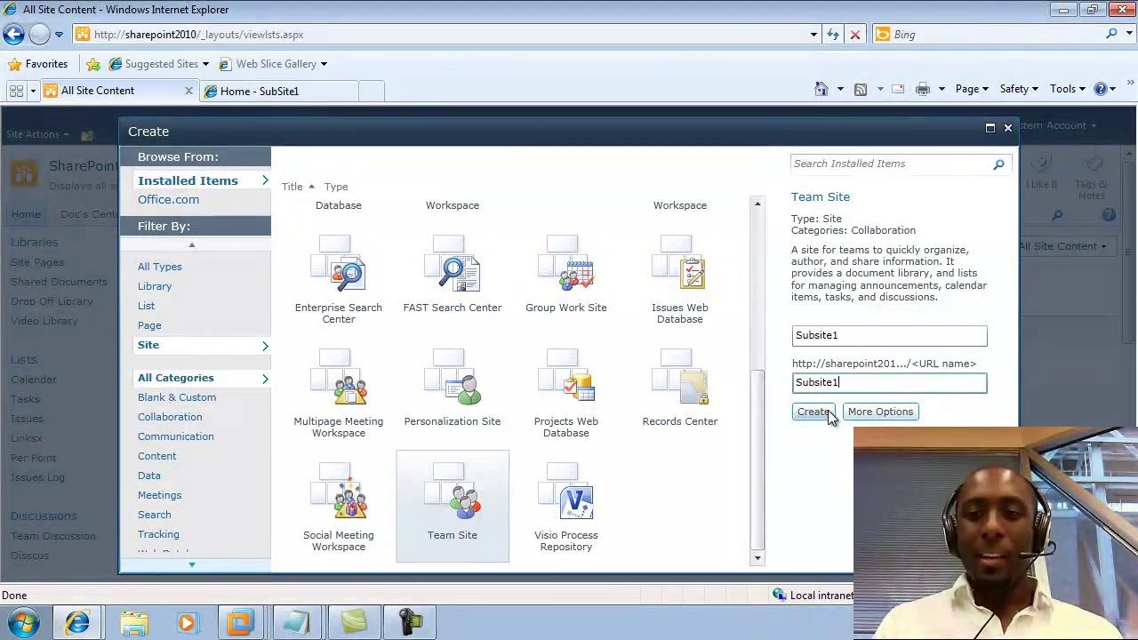
click(867, 412)
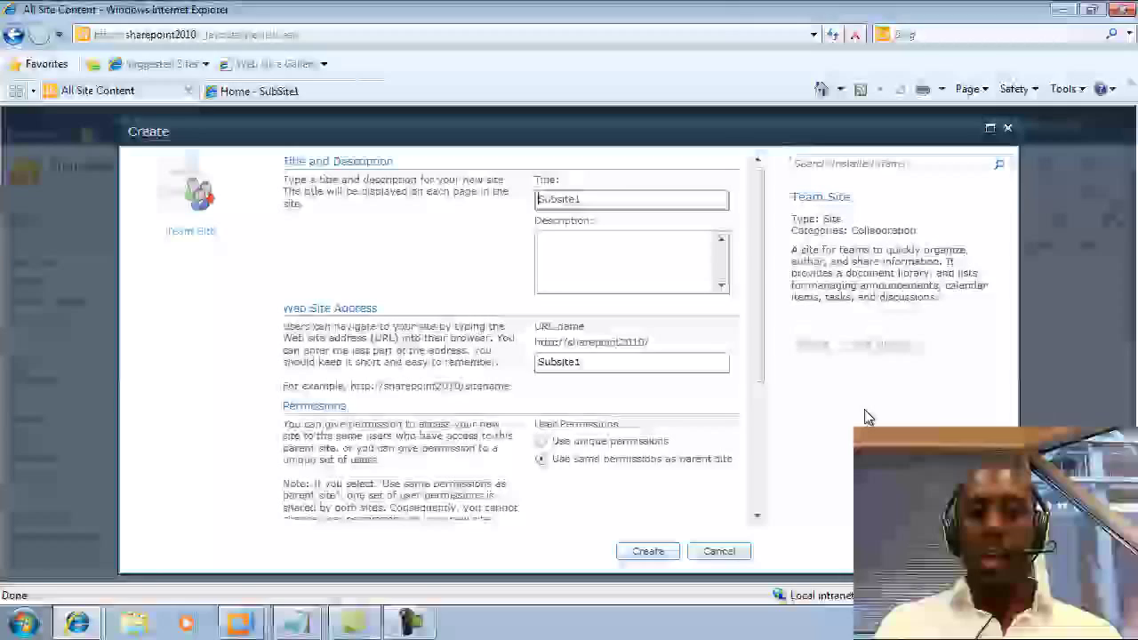
drag(757, 283, 756, 300)
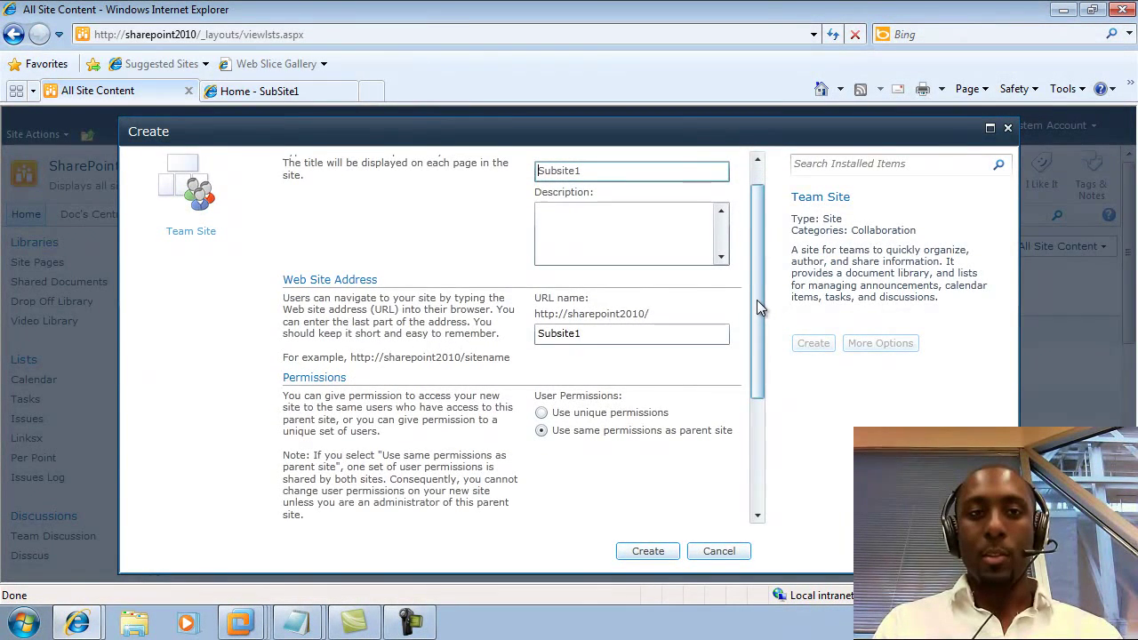
Switch to SubSite1 in SharePoint 2007 and examine the permissions and navigation options on its new-site form for comparison
click(283, 89)
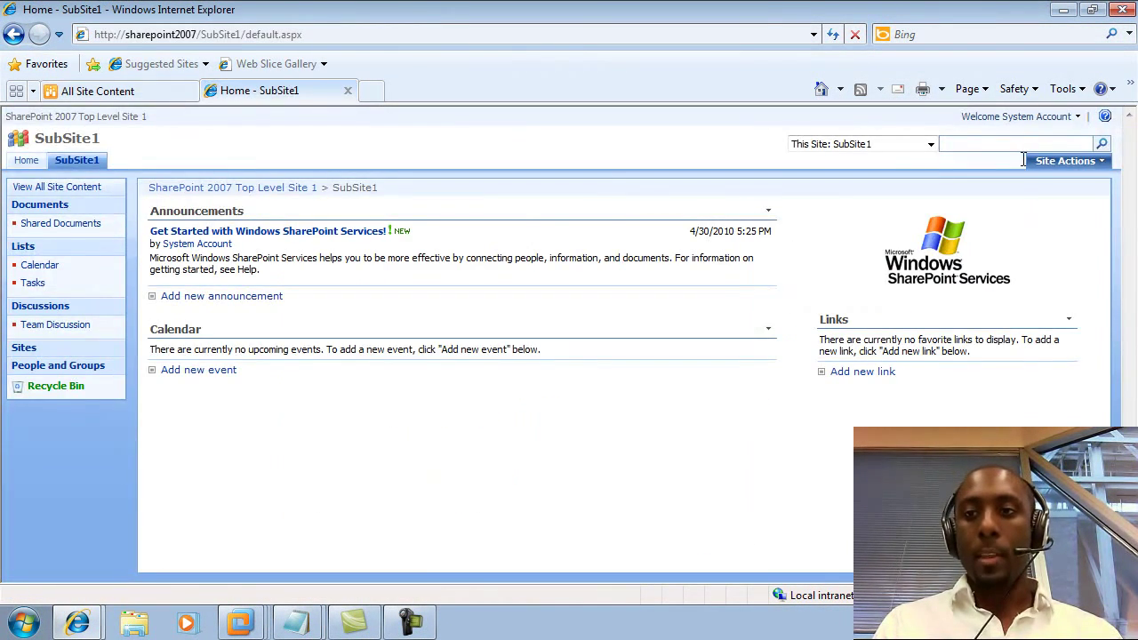
click(1054, 161)
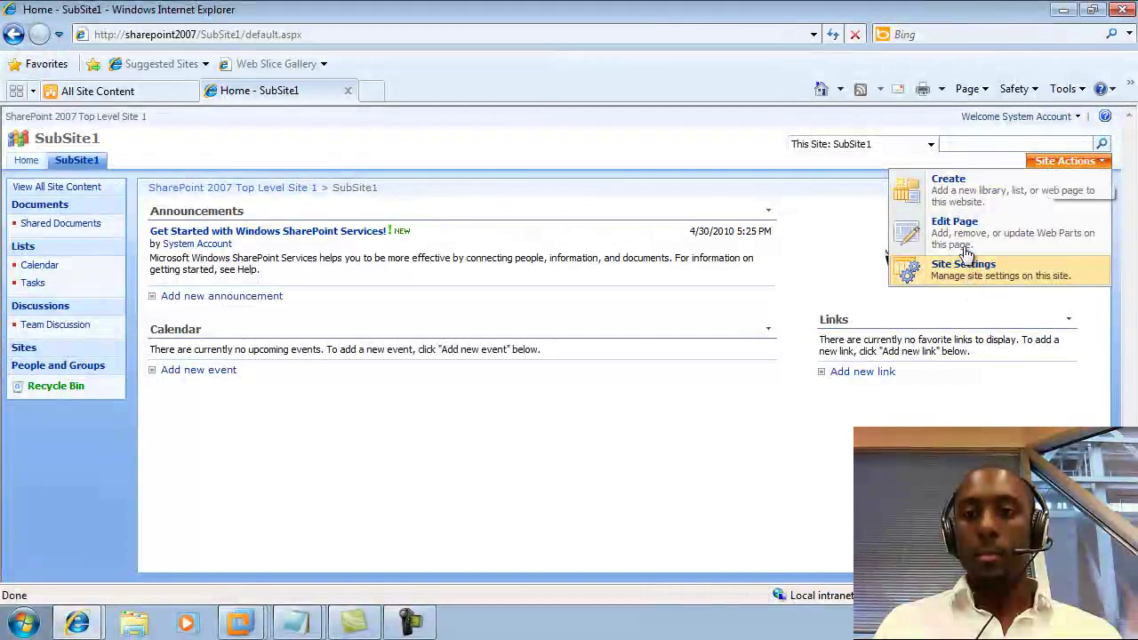
click(964, 191)
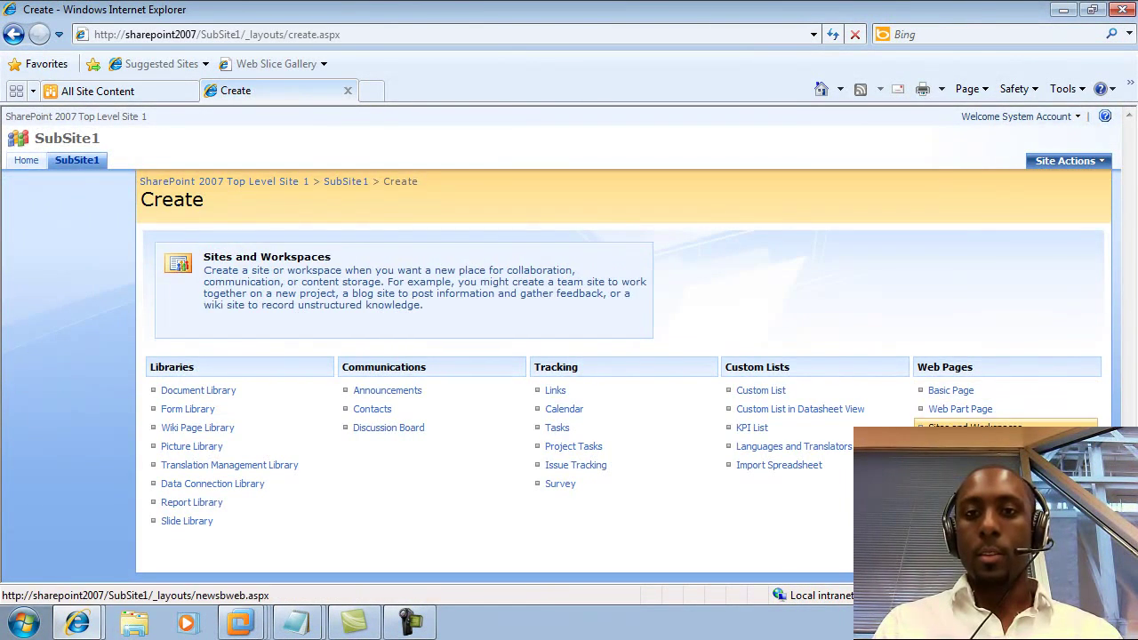
click(969, 427)
drag(1133, 200, 1134, 398)
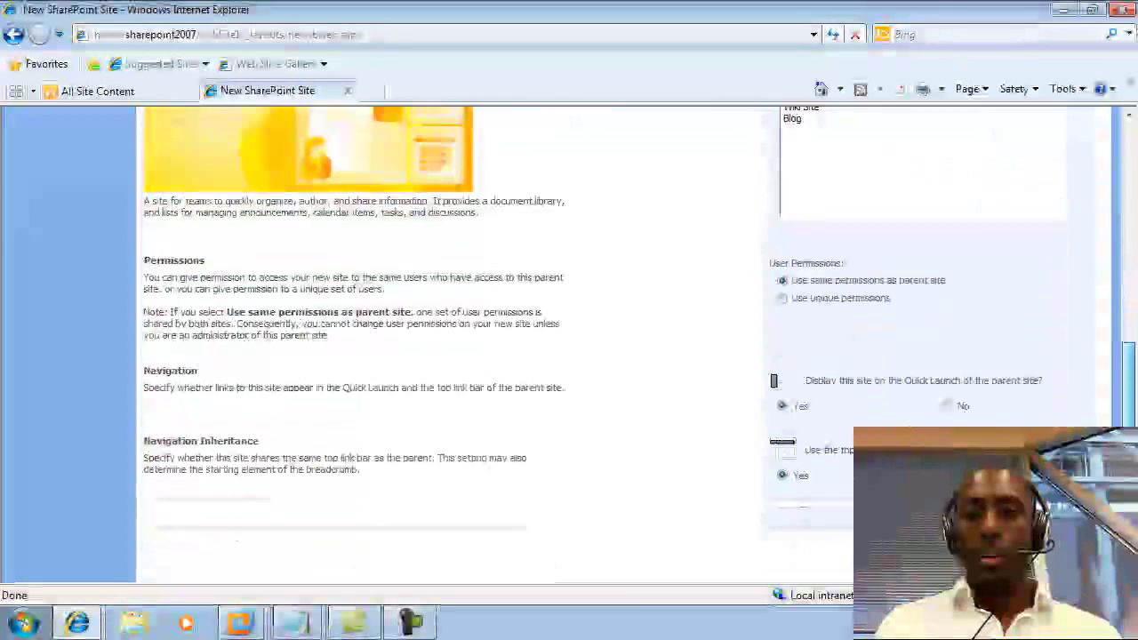
Return to the SharePoint 2010 creation form, review its remaining options and create the Subsite1 team site with the default permissions and navigation
click(133, 92)
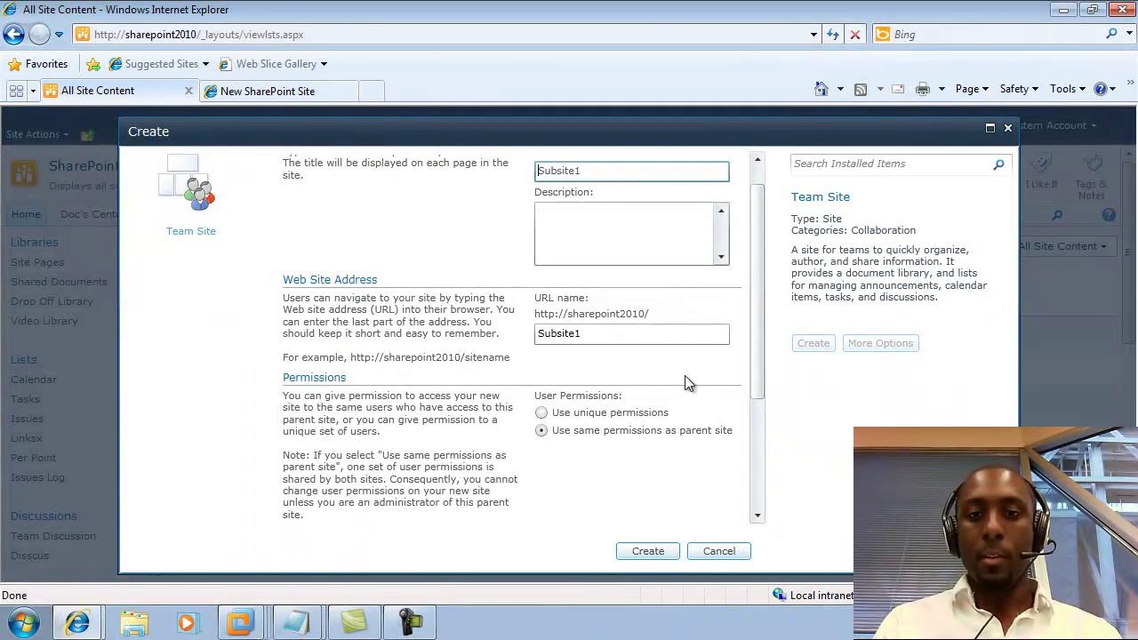
drag(757, 340, 758, 472)
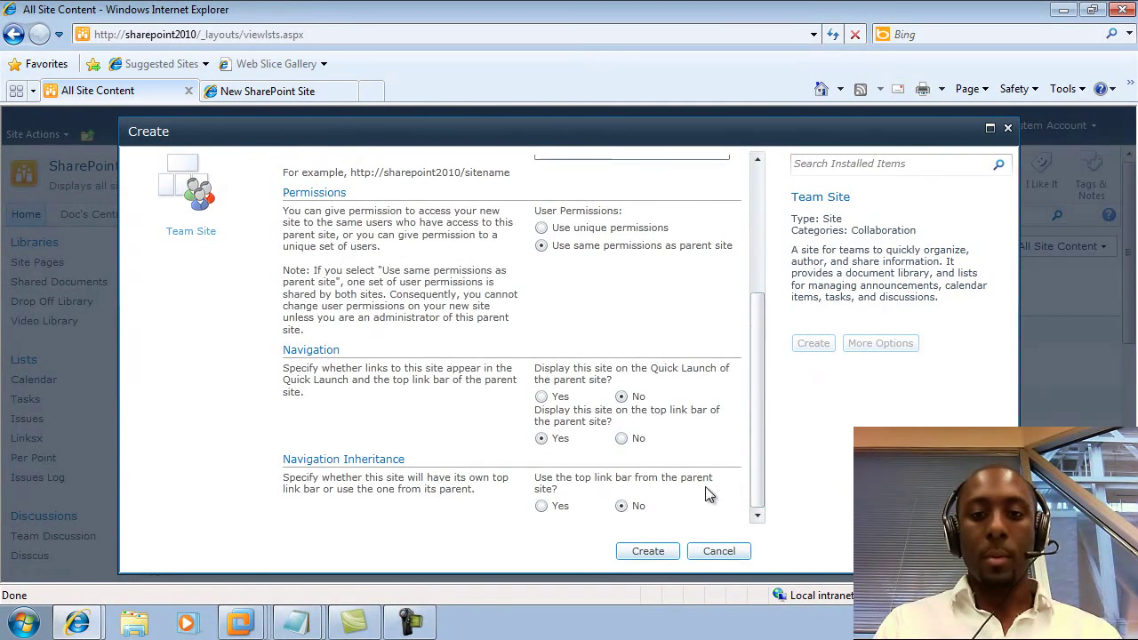
click(656, 551)
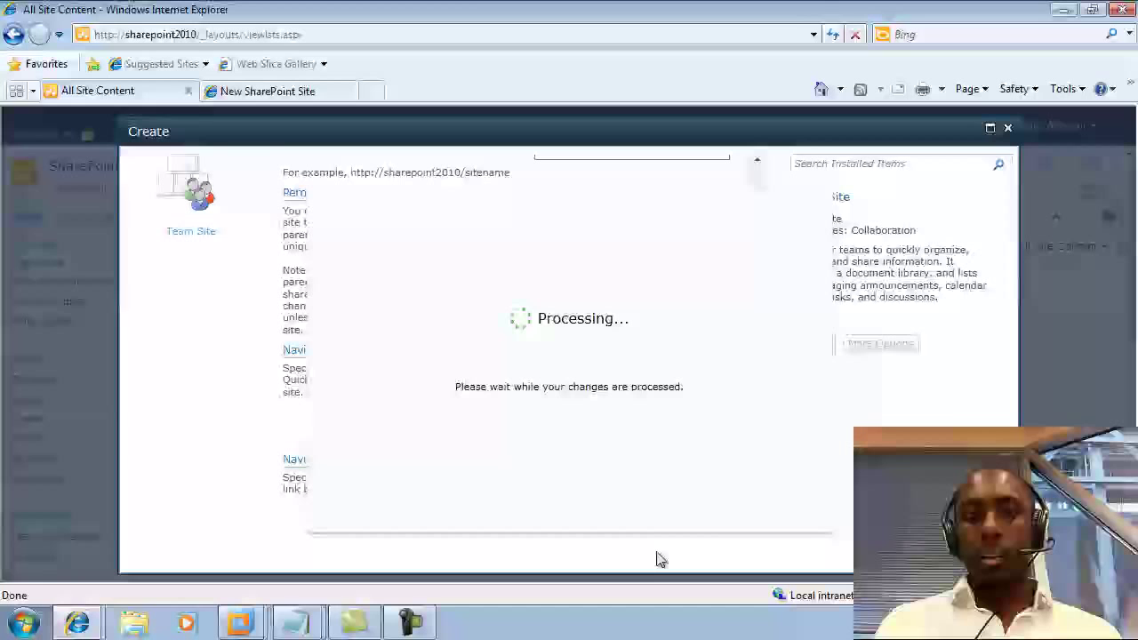
click(431, 626)
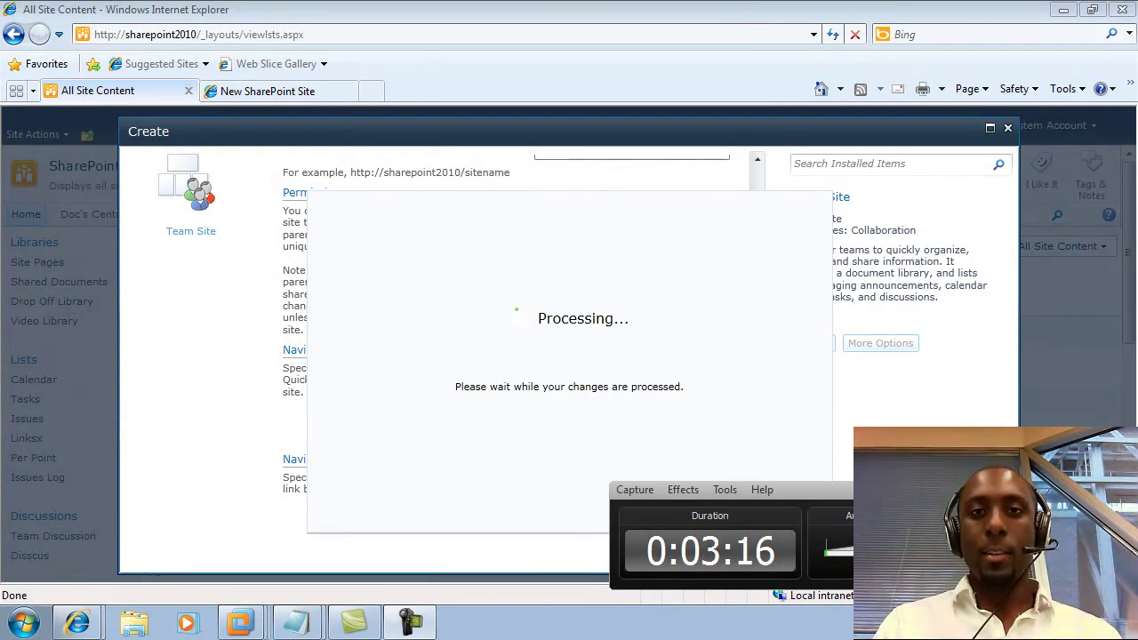